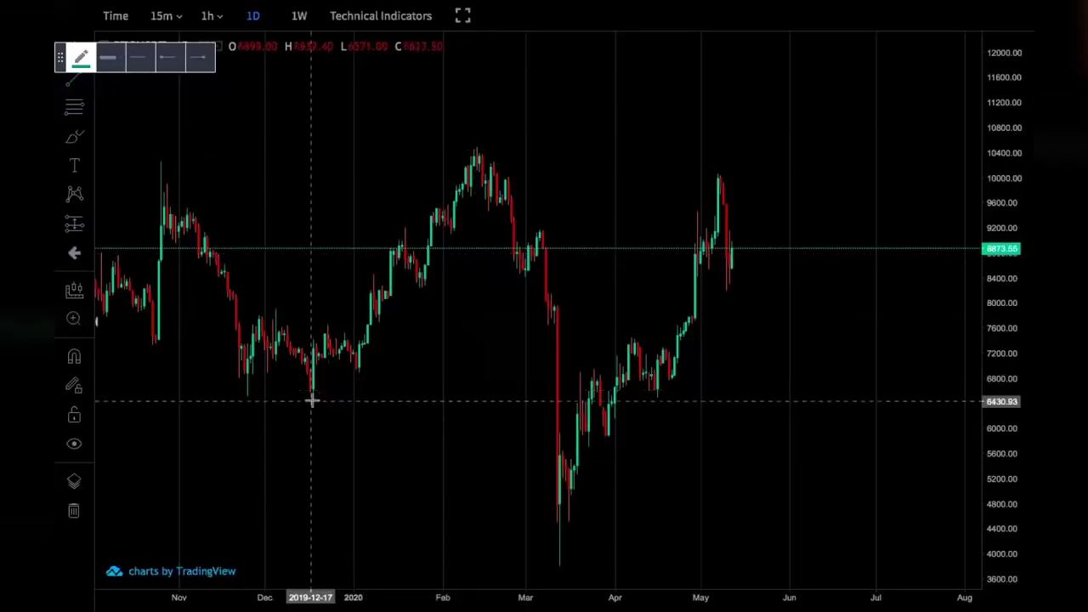
- Draw a trend line from the mid-December 2019 low to the February 2020 high at about 10470, and delete it
left_click_drag(310, 400, 473, 148)
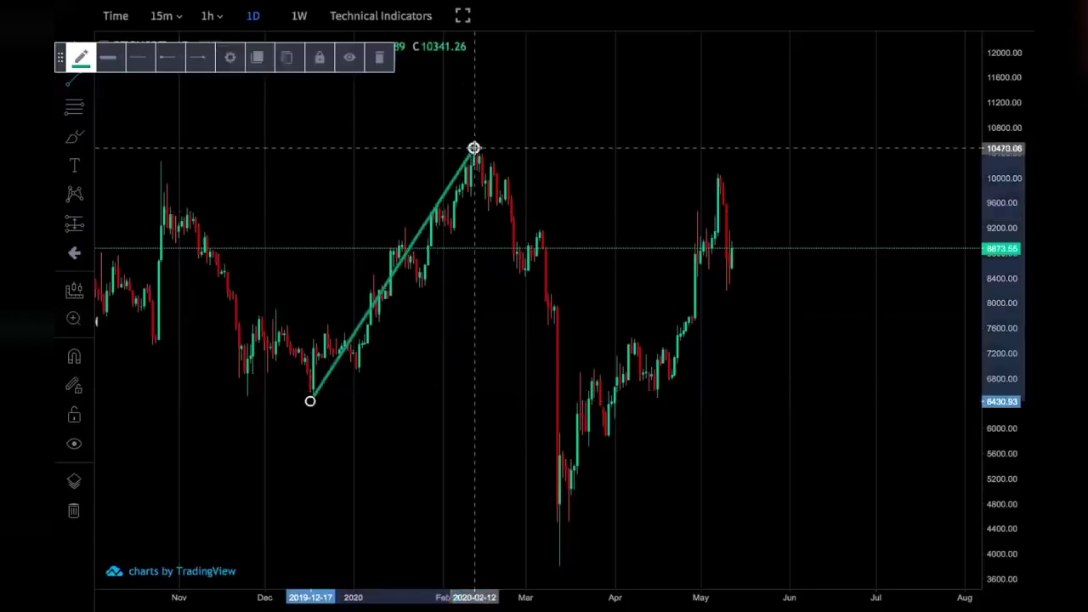
key("Delete")
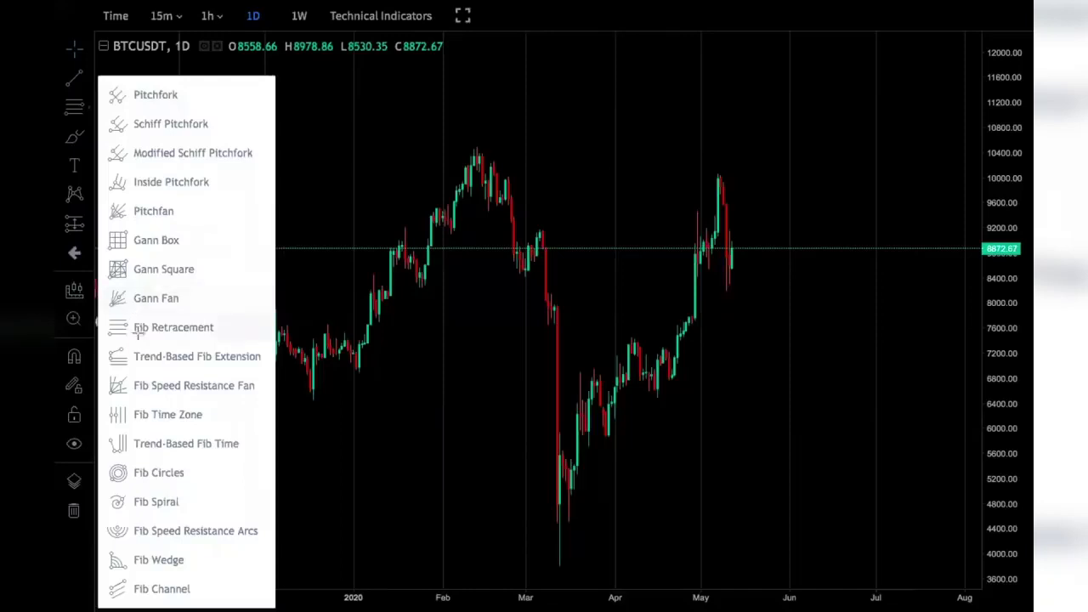
- Draw a Fib Retracement from the December 2019 low at about 6455 to the February 2020 high level, extending it past early May
left_click(139, 331)
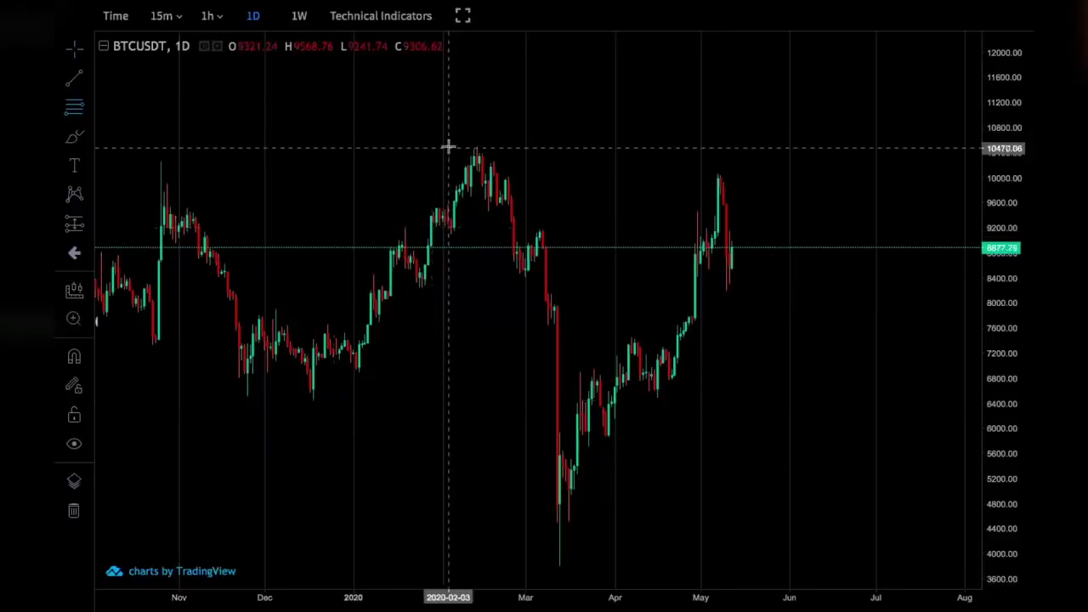
left_click(322, 399)
left_click(372, 342)
left_click_drag(484, 211, 532, 143)
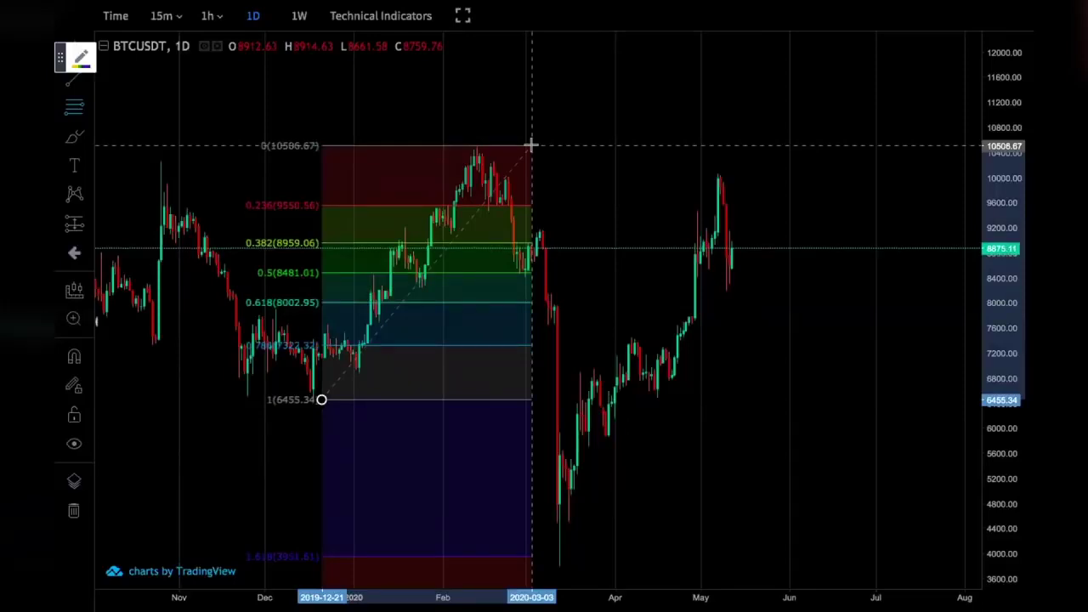
left_click_drag(532, 146, 629, 151)
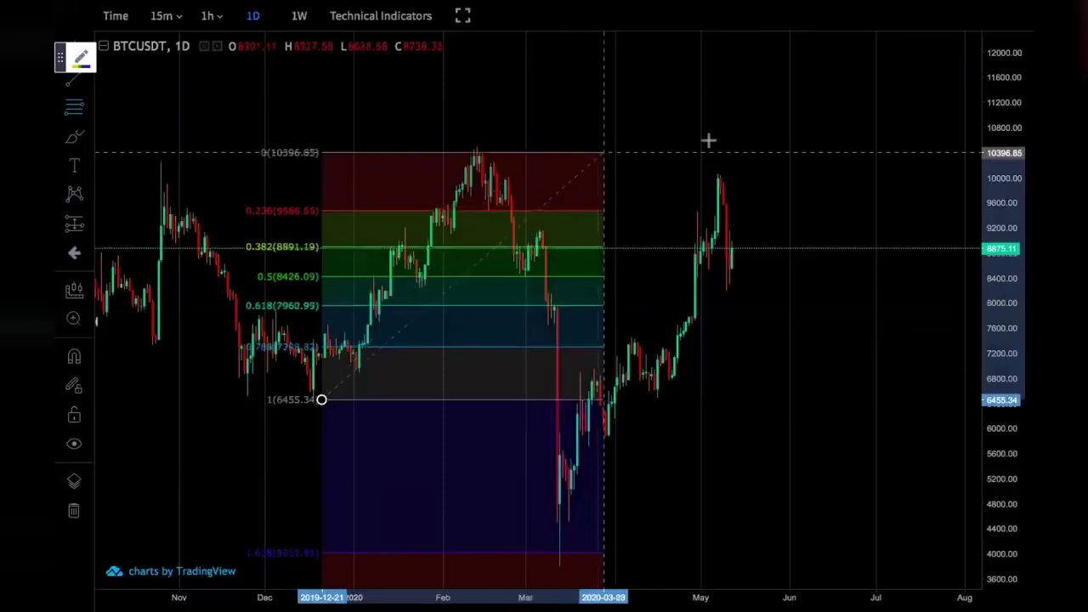
left_click_drag(708, 140, 757, 145)
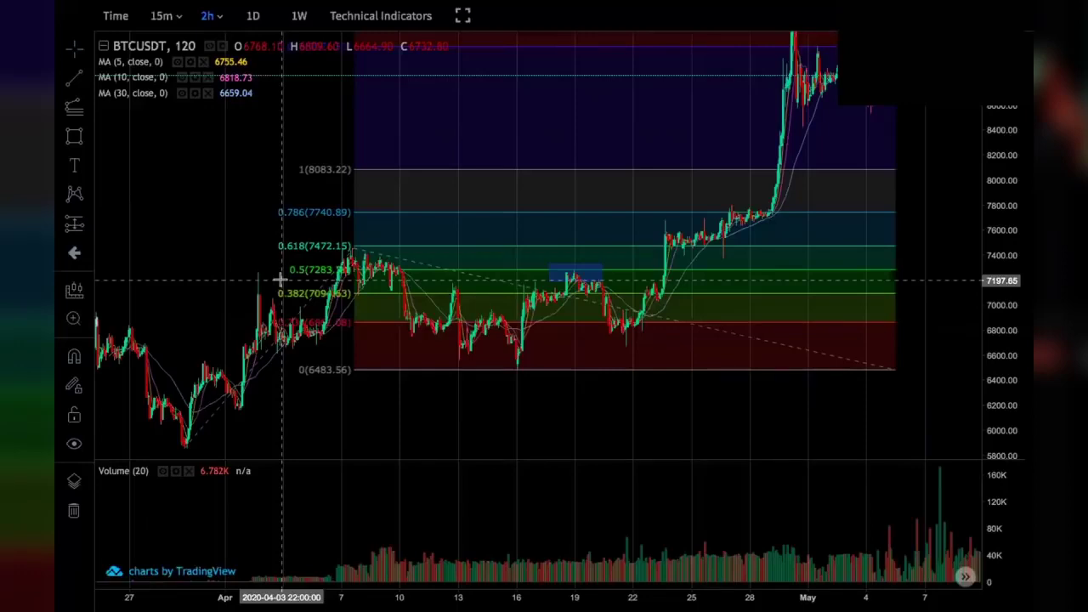
- Examine how price reacts at the 0.5 retracement level and the blue-highlighted zone on the 2h chart
left_click(357, 275)
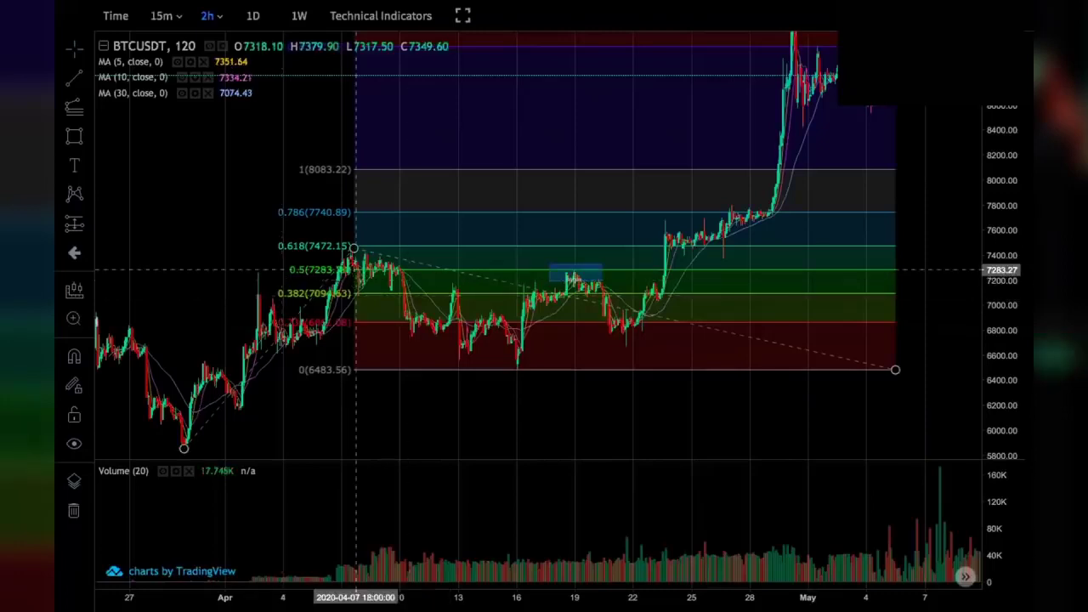
left_click(567, 278)
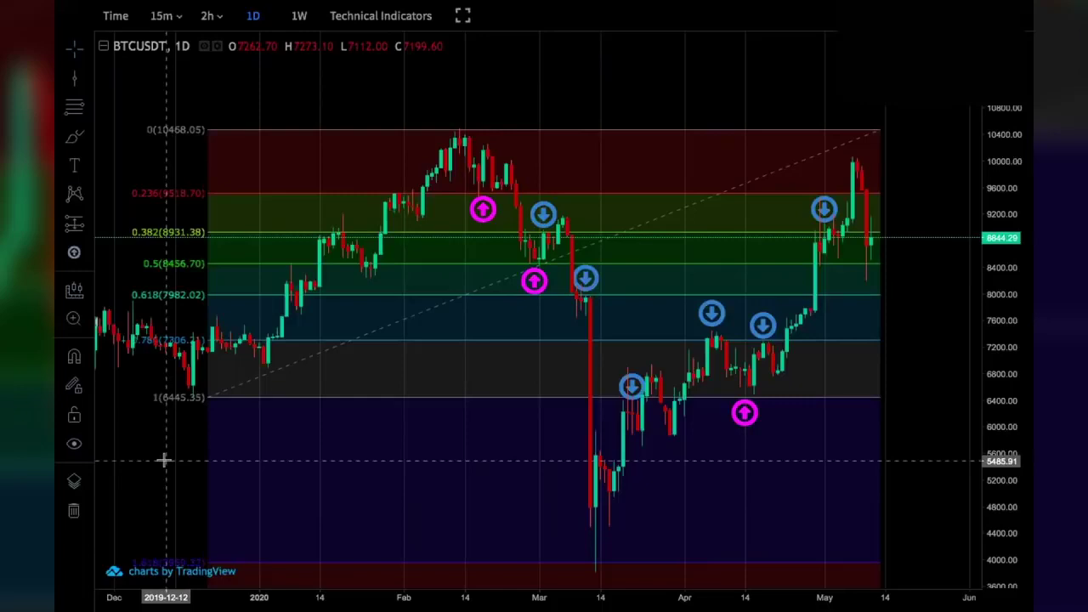
- Examine the arrow markers where daily price meets the retracement levels, enlarging the candles from February to May
left_click(459, 252)
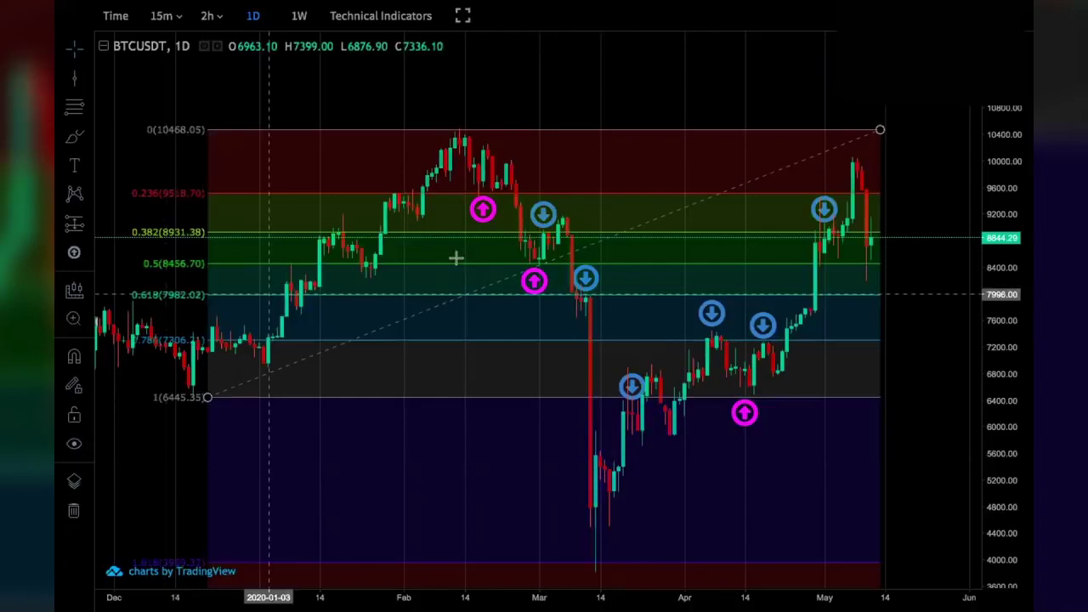
left_click(481, 219)
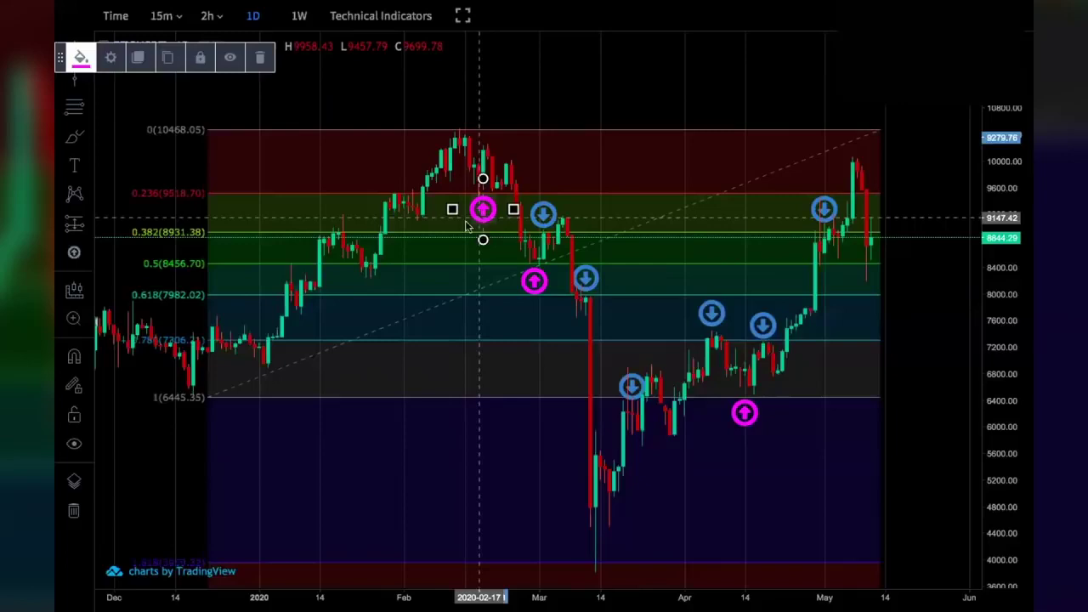
left_click(1004, 409)
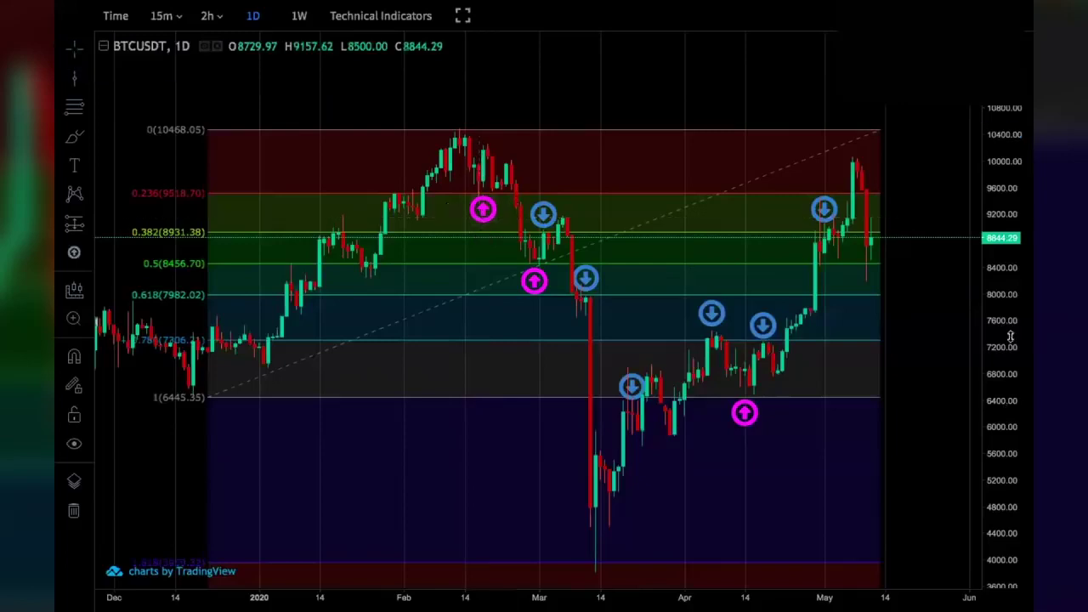
left_click_drag(1011, 337, 1020, 250)
left_click_drag(934, 401, 918, 464)
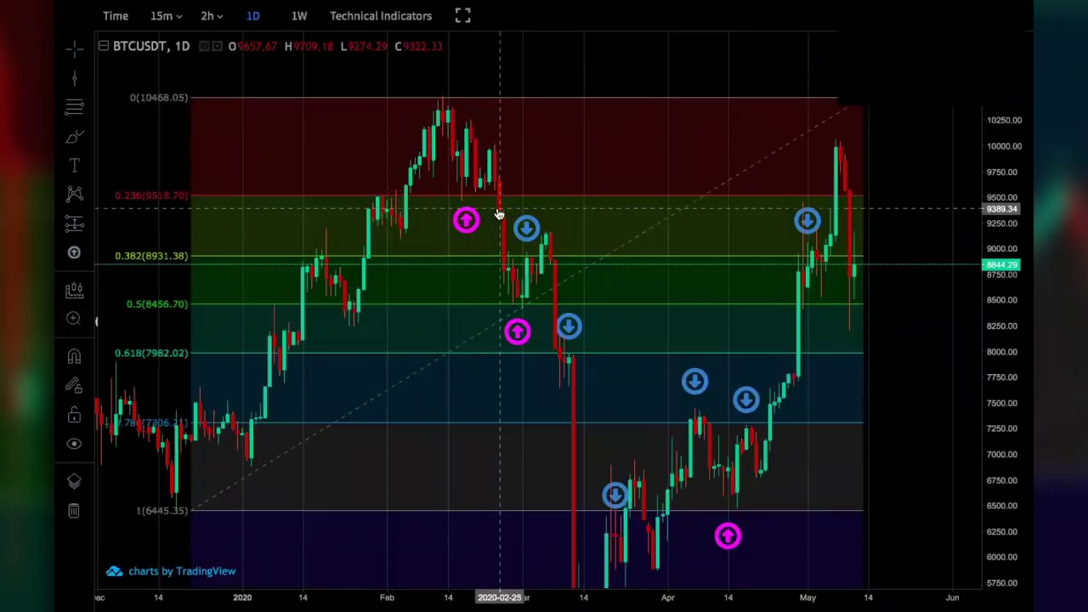
scroll(886, 302, "up", 3)
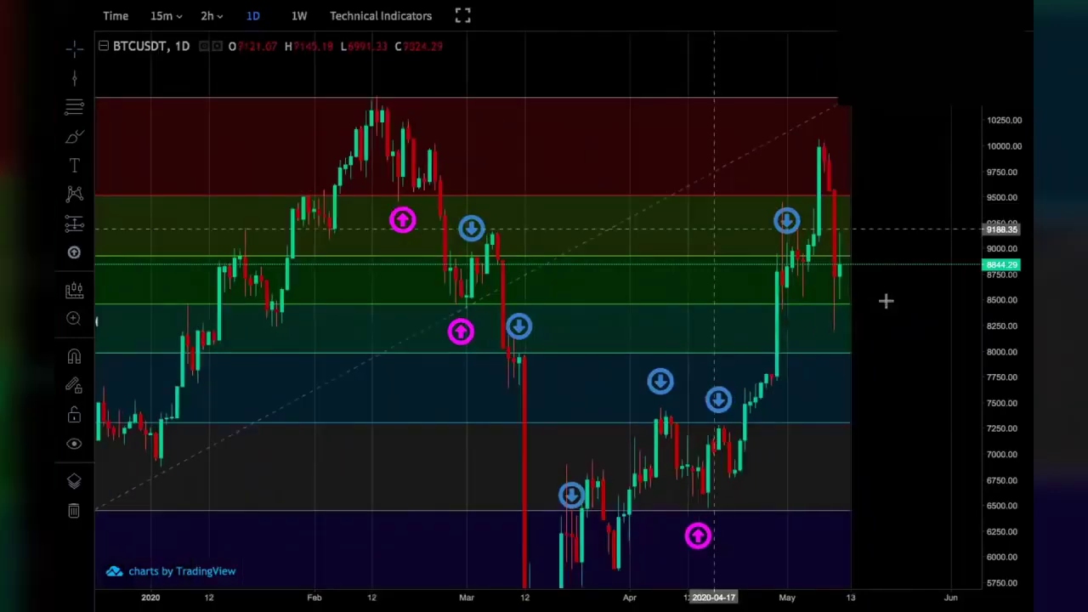
scroll(835, 308, "up", 2)
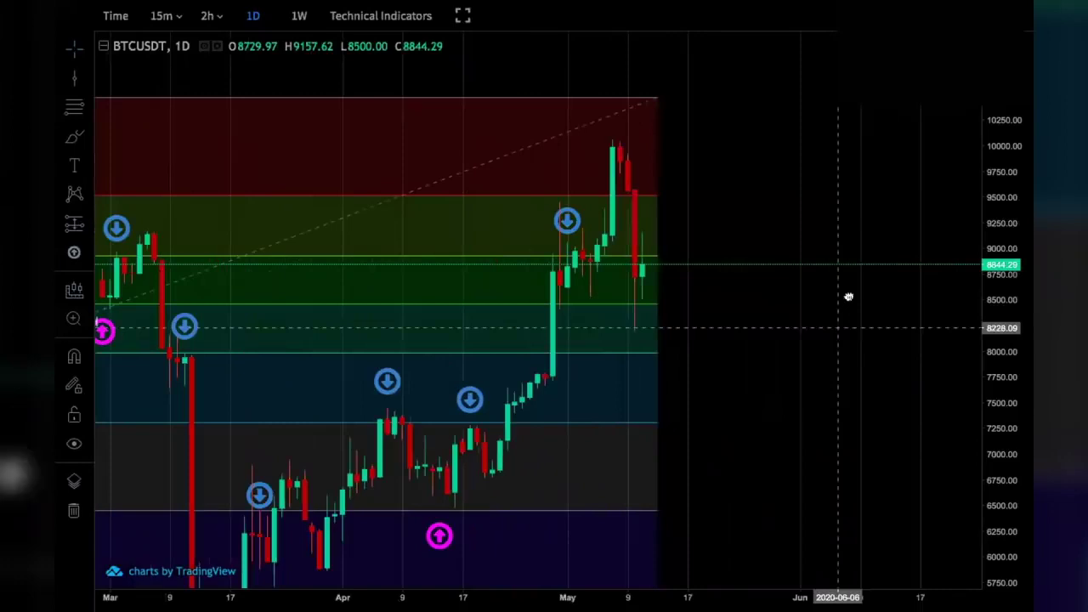
- Examine the March and April markers against the 0.786 and 1 retracement levels and compare them with the preceding rise
mouse_move(385, 382)
left_mouse_down()
mouse_move(479, 290)
mouse_move(553, 297)
left_mouse_up()
left_click(473, 293)
left_click(566, 292)
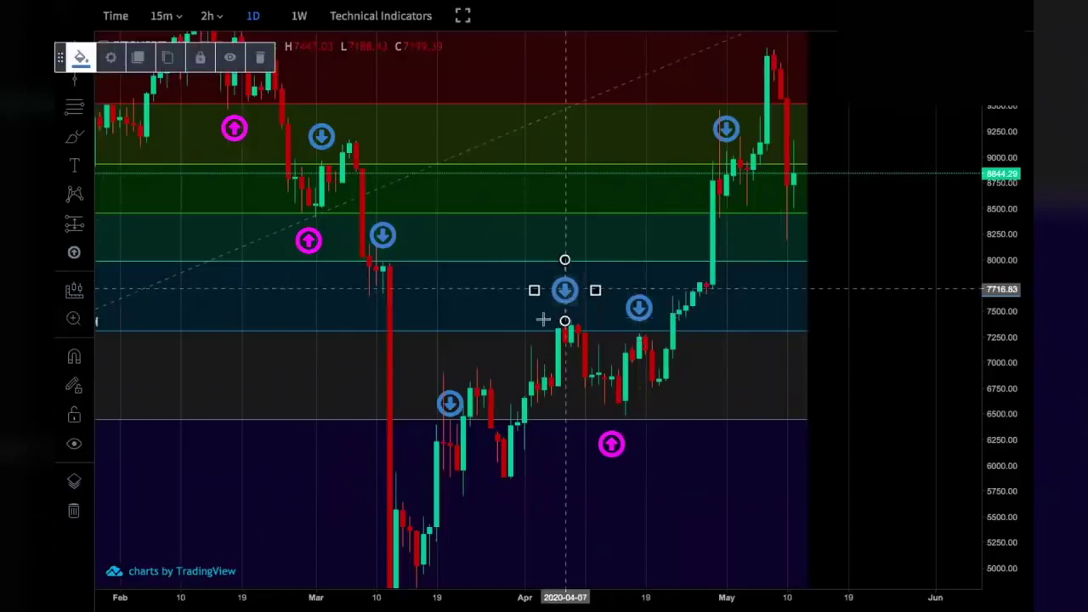
scroll(544, 318, "down", 3)
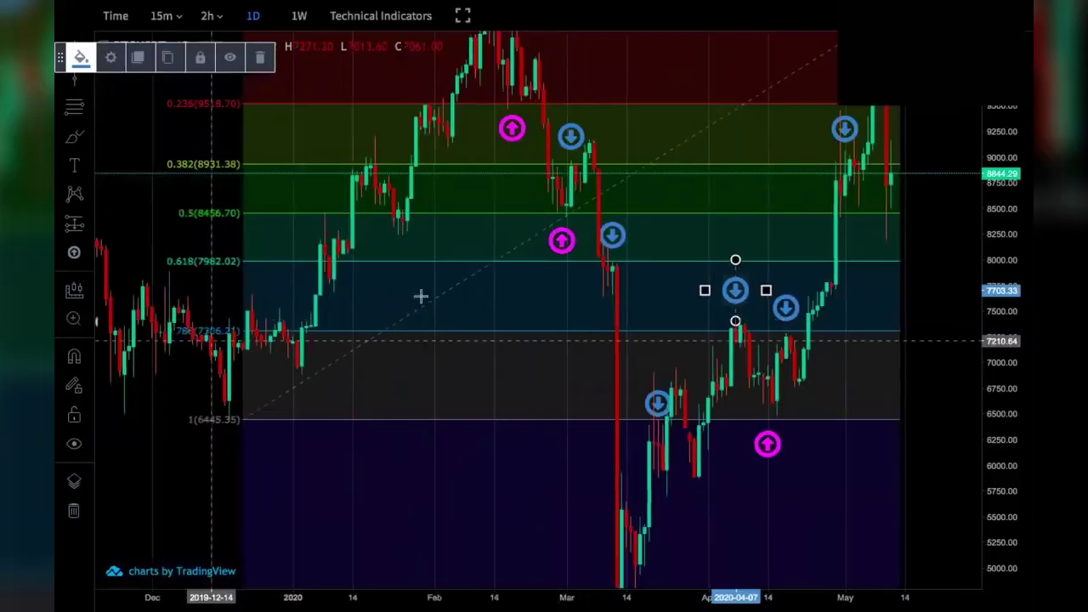
scroll(421, 296, "right", 3)
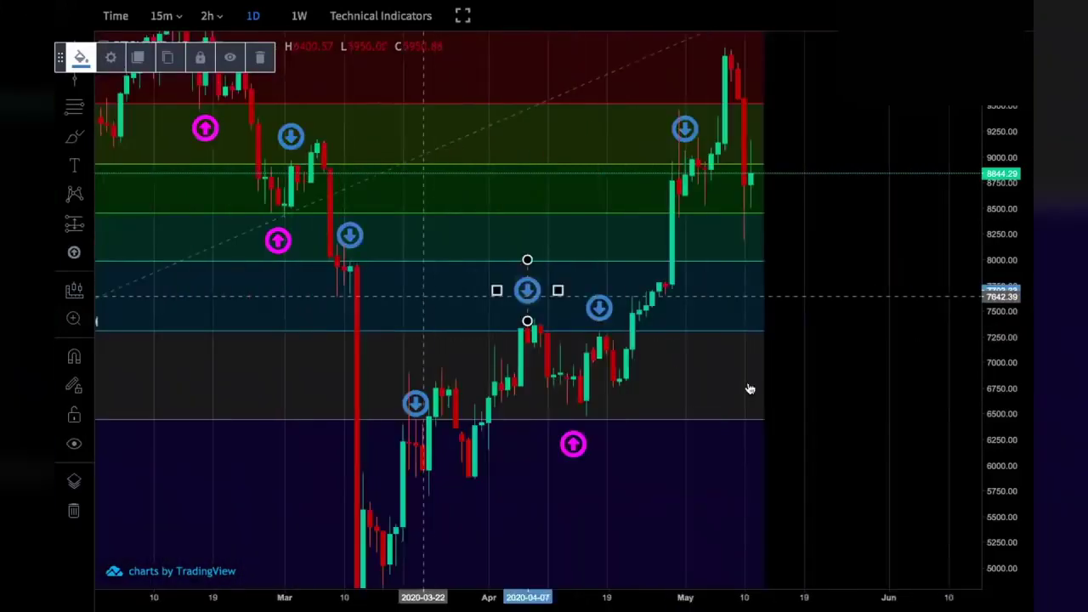
left_click(860, 383)
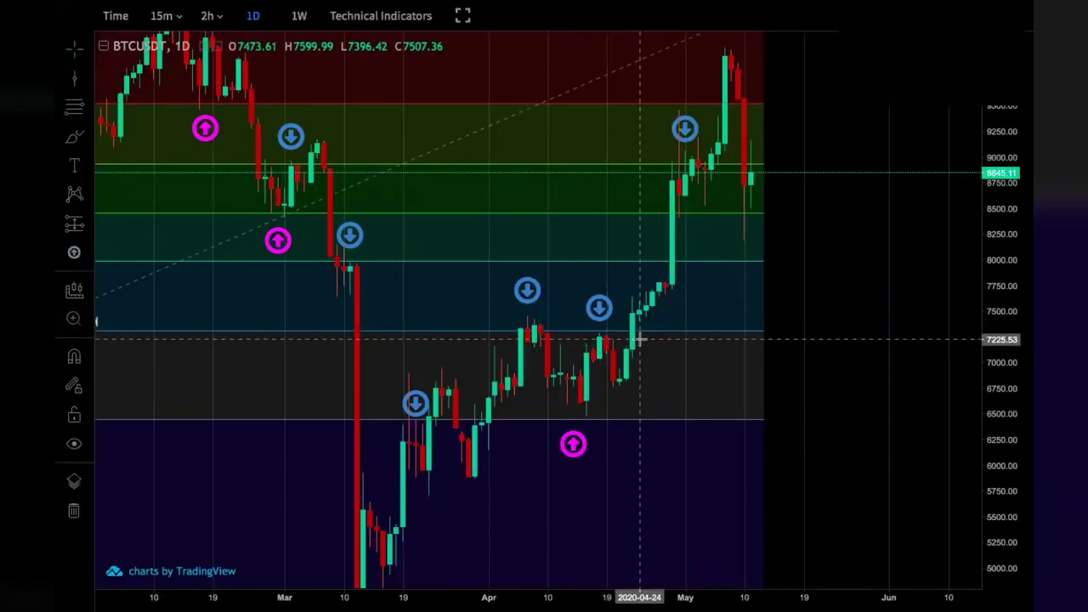
scroll(640, 339, "down", 3)
scroll(639, 339, "up", 1)
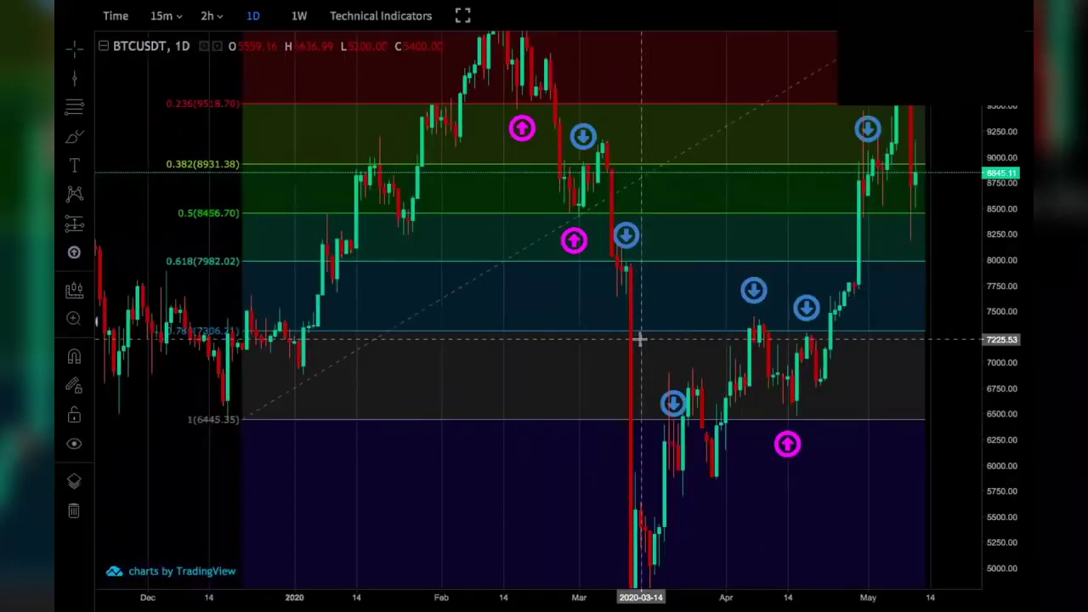
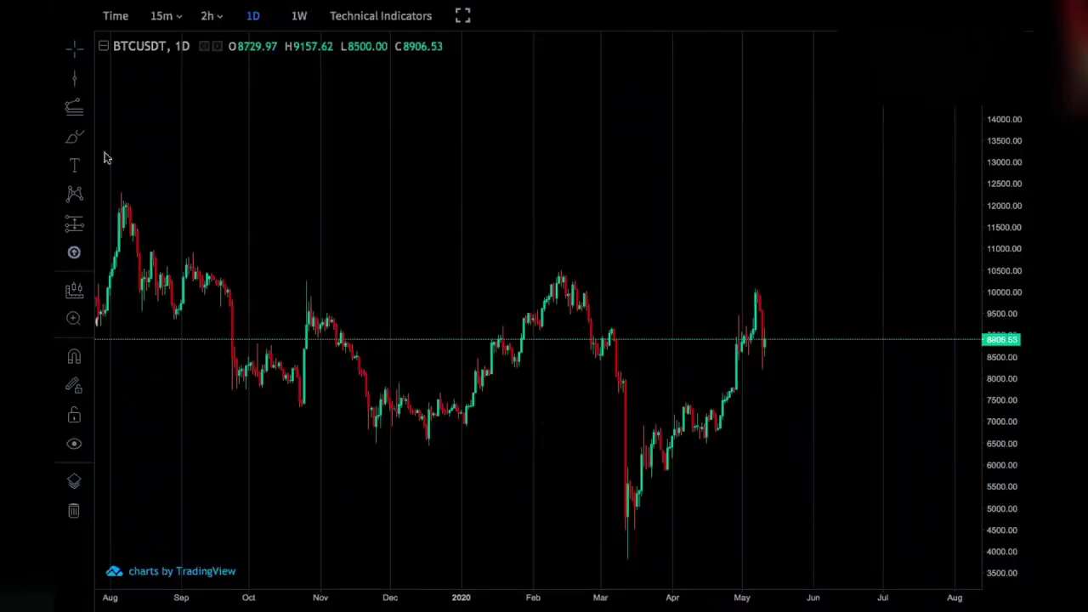
- Draw a trend line from the December 2019 low at about 6495 to the February 2020 high at about 10491
left_click(92, 80)
left_click(92, 80)
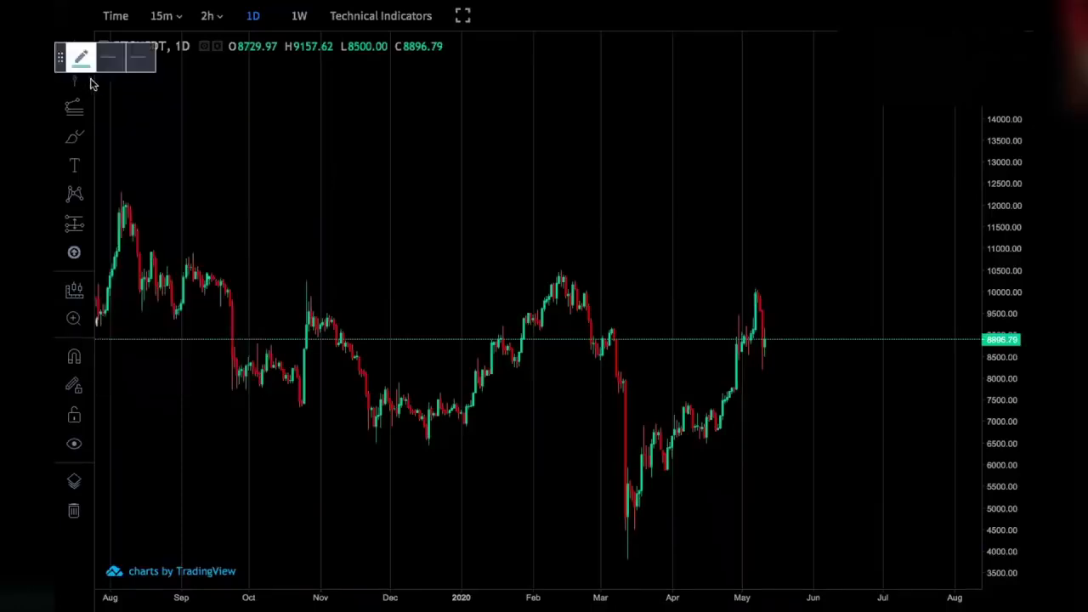
left_click(92, 81)
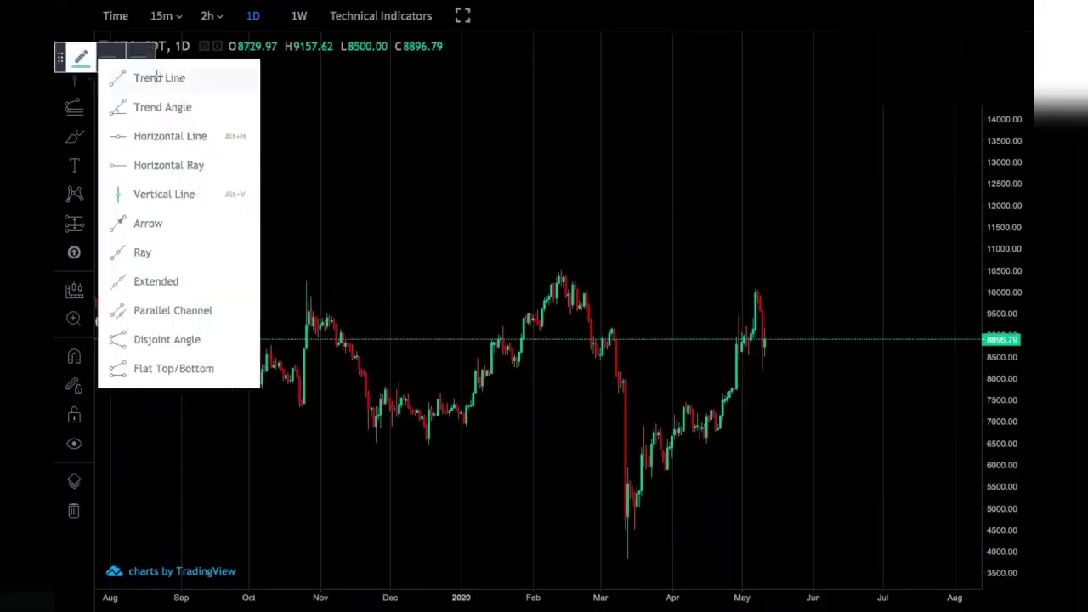
left_click(155, 78)
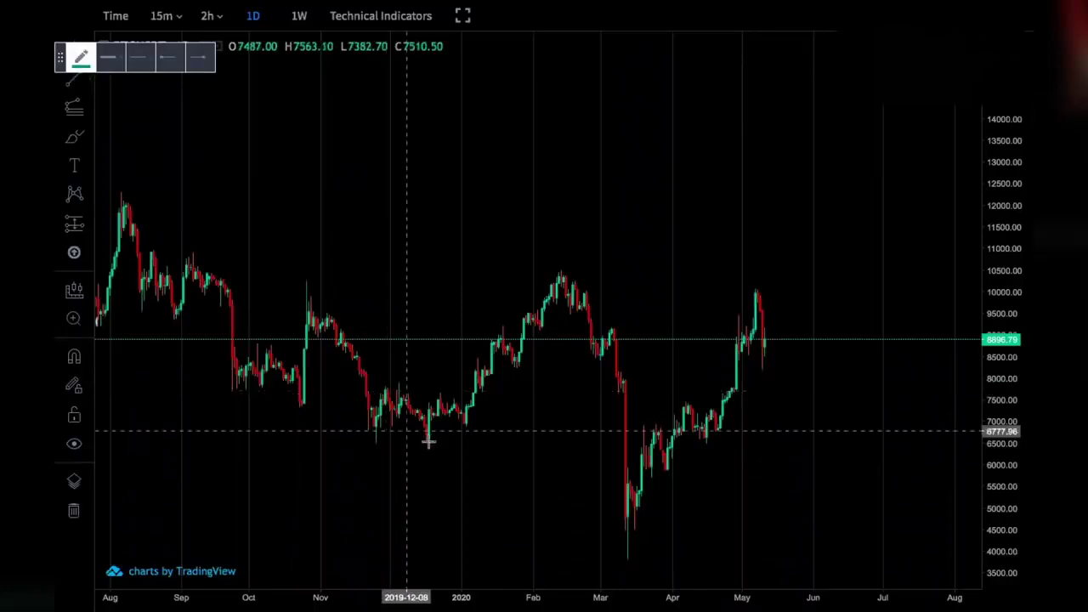
left_click(431, 443)
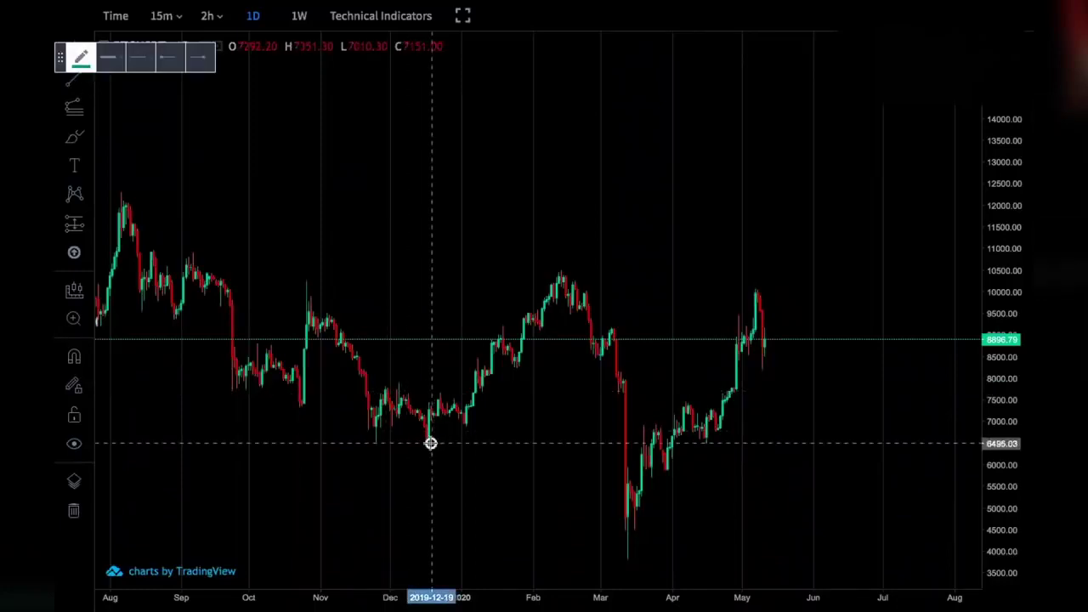
left_click(573, 271)
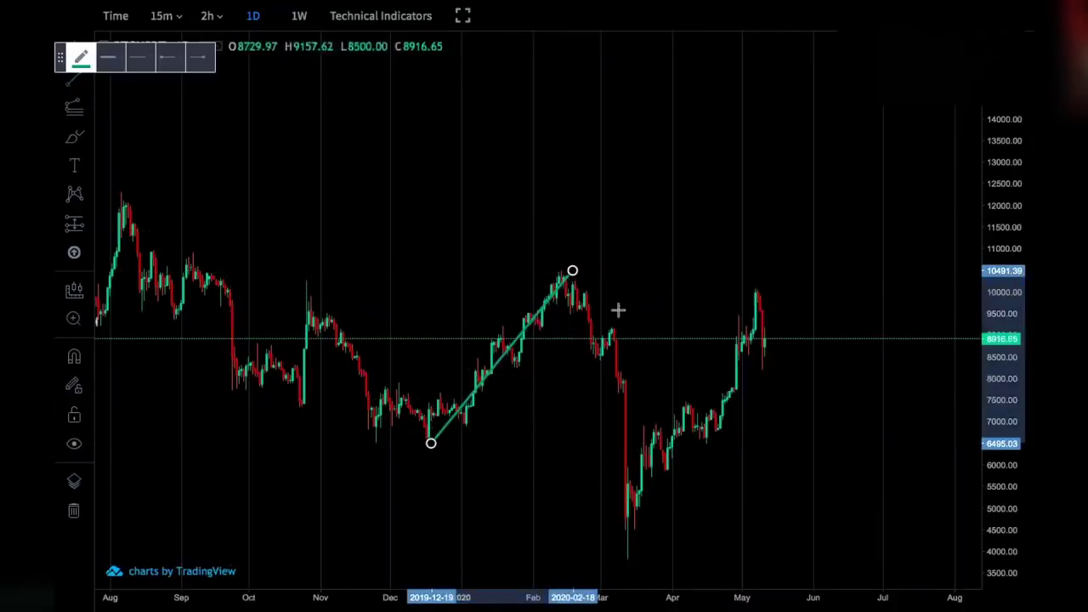
- Draw a trend line from the February peak down to the mid-March 2020 low at about 3825
left_click(573, 270)
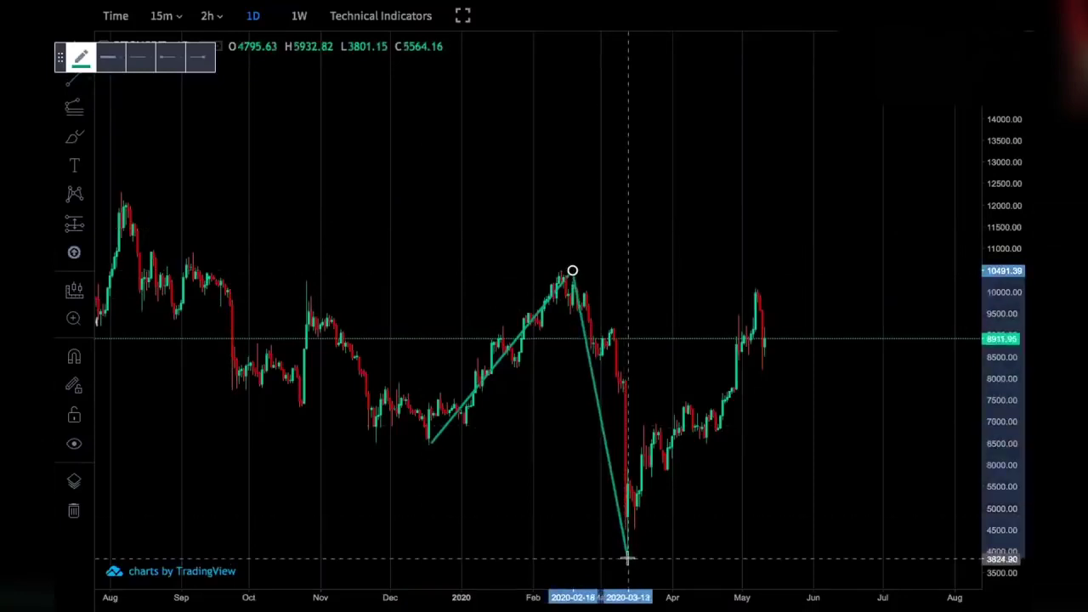
left_click(628, 559)
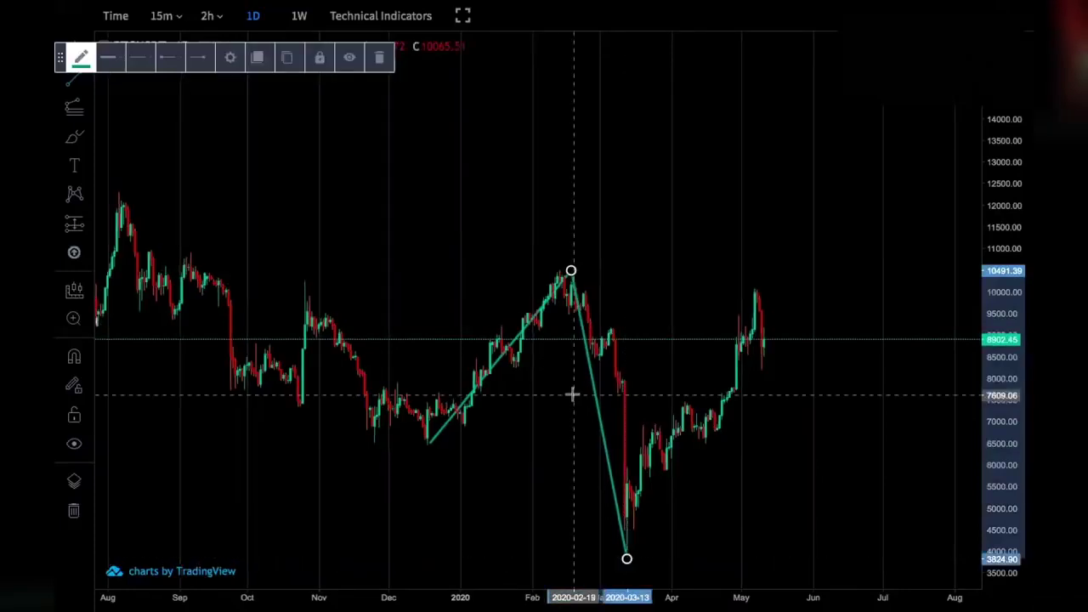
- Draw a trend line from the mid-March 2020 low at about 3790 up to the May high at about 10032
scroll(572, 394, "up", 2)
scroll(114, 162, "up", 1)
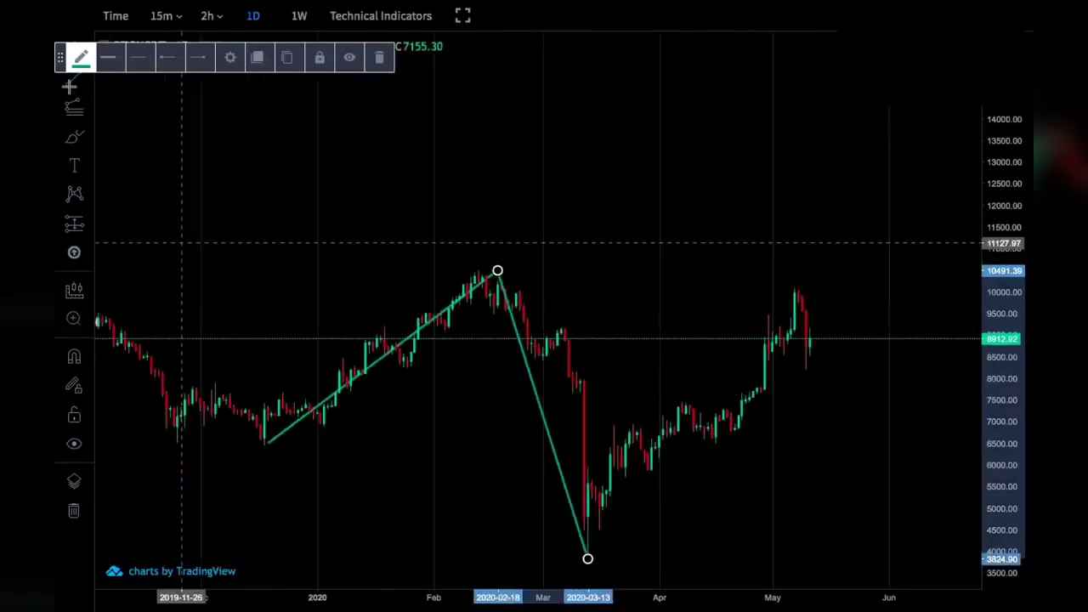
left_click(181, 243)
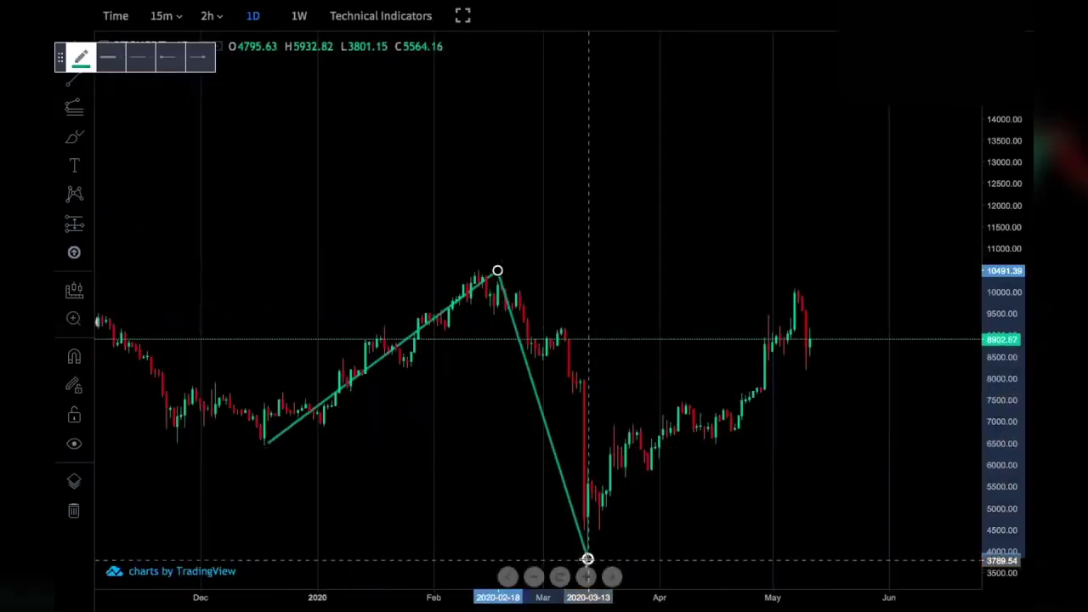
left_click(794, 291)
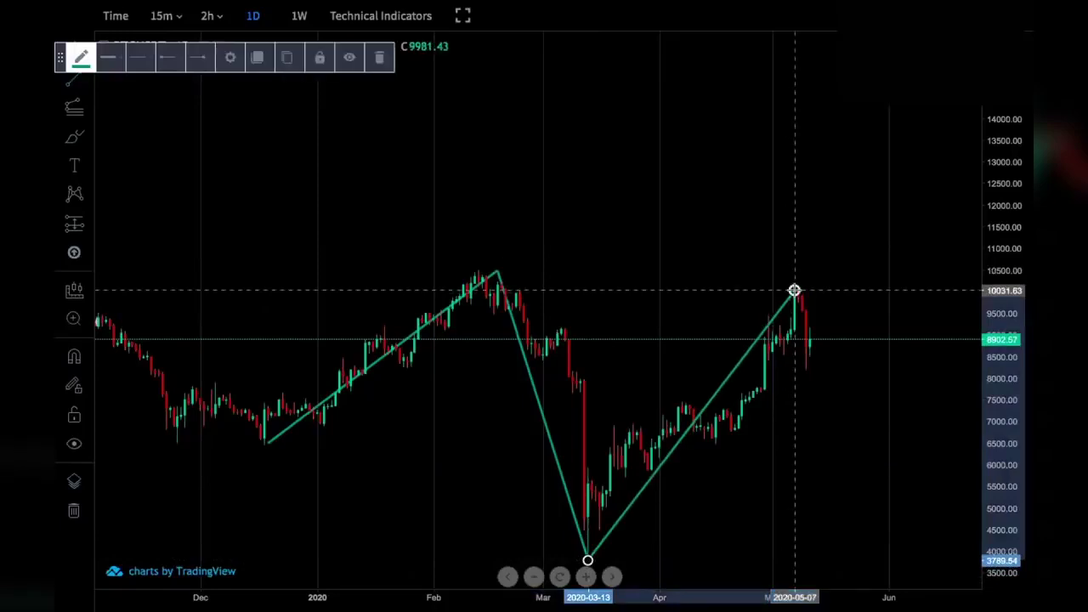
scroll(794, 290, "up", 3)
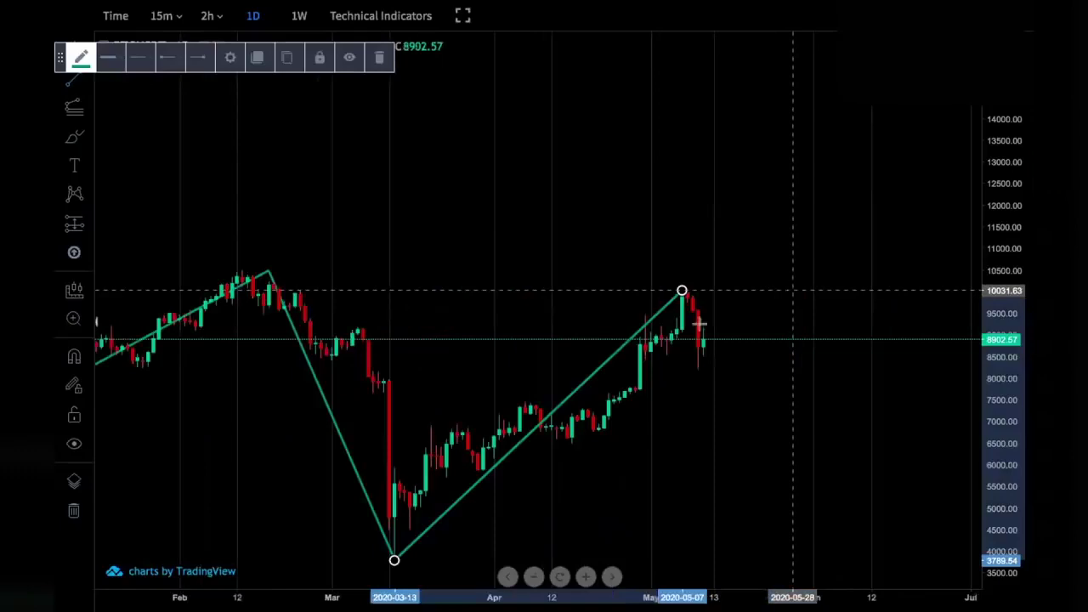
scroll(700, 323, "down", 3)
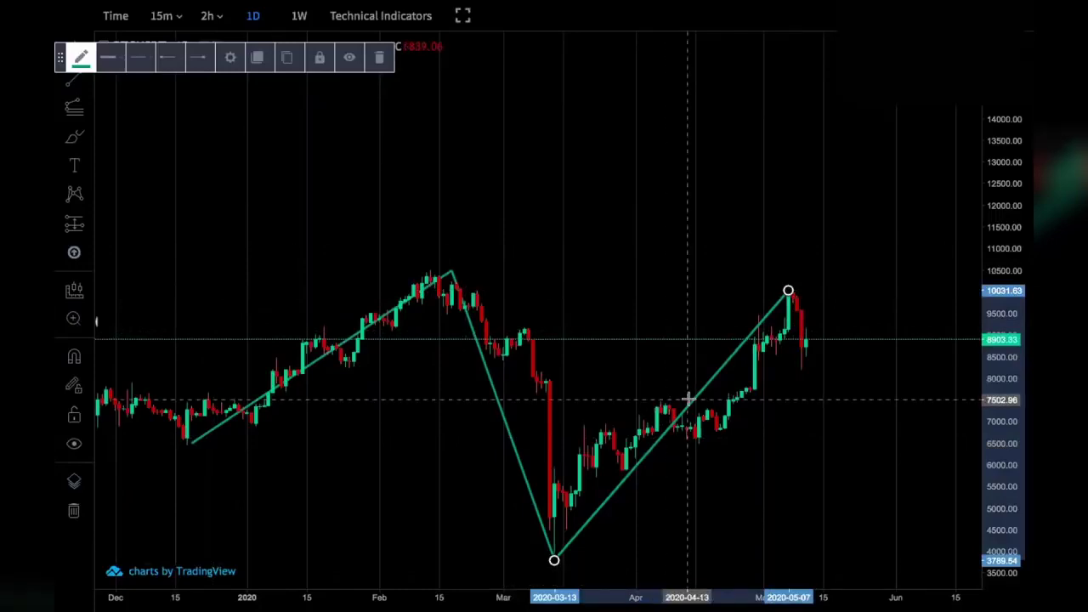
- Delete the trend lines over the March-to-May rise and the December-to-February rise
key("Delete")
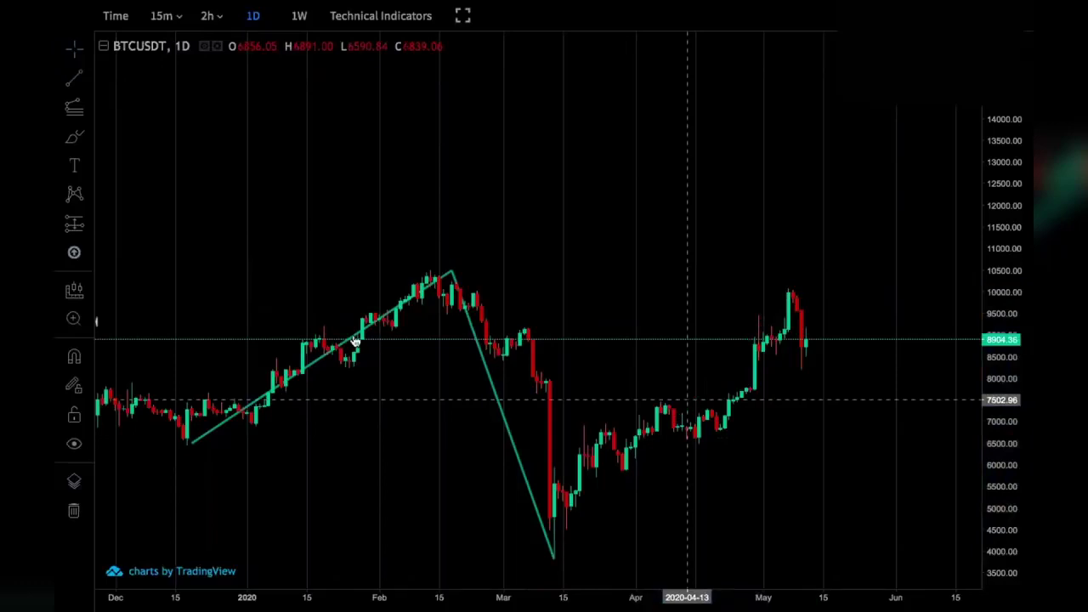
left_click(354, 340)
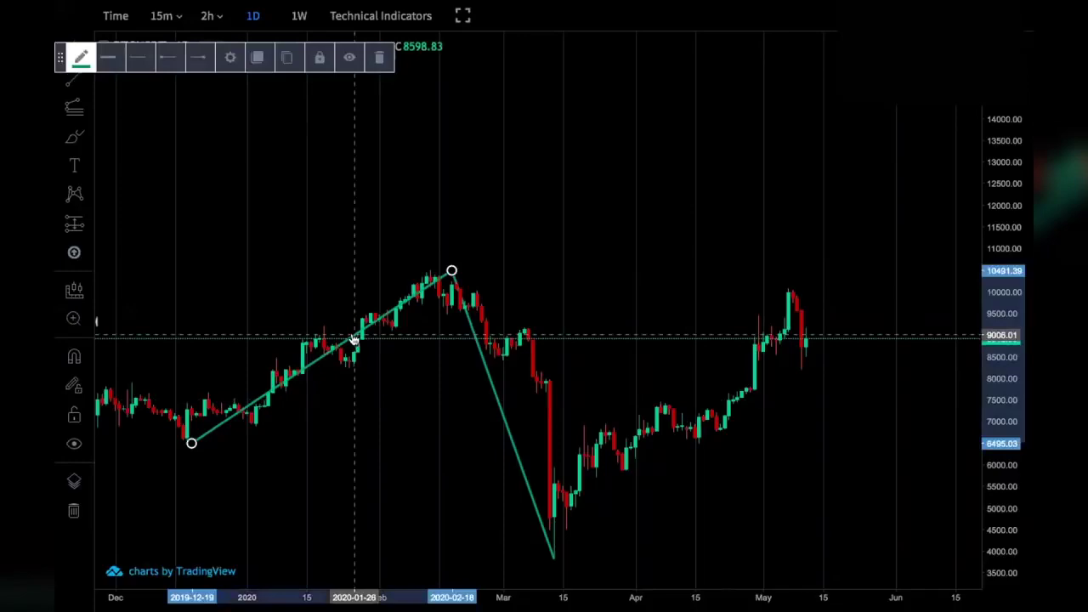
key("Delete")
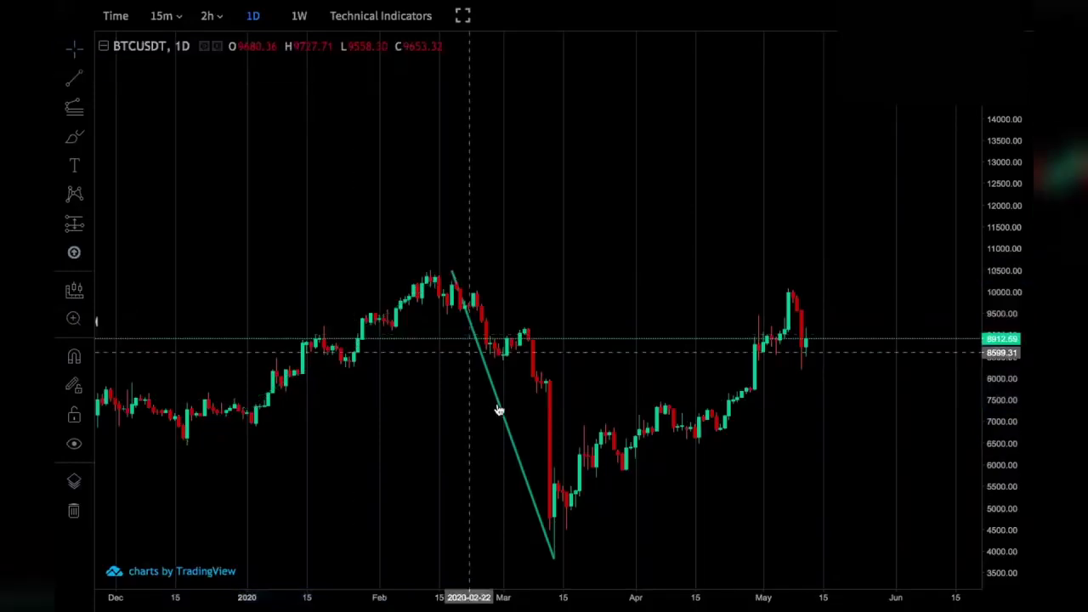
- Delete the remaining trend line over the February-to-March decline
left_click(499, 410)
key("Delete")
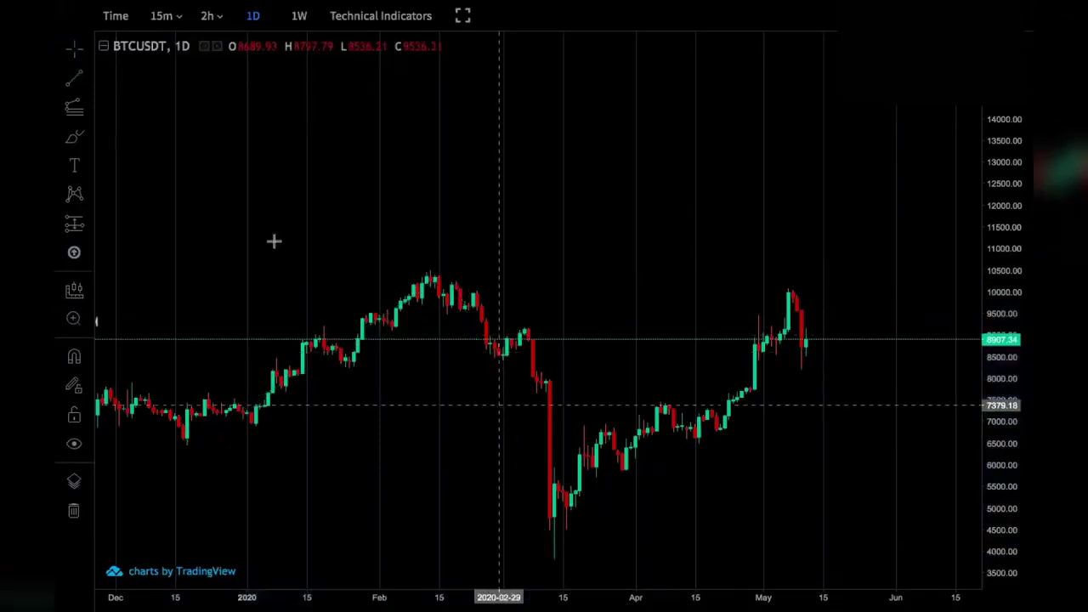
- Place a Trend-Based Fib Extension from the December 2019 low at about 6424 to the February high at about 10491, ending at about 3825 in mid-July
left_click(91, 112)
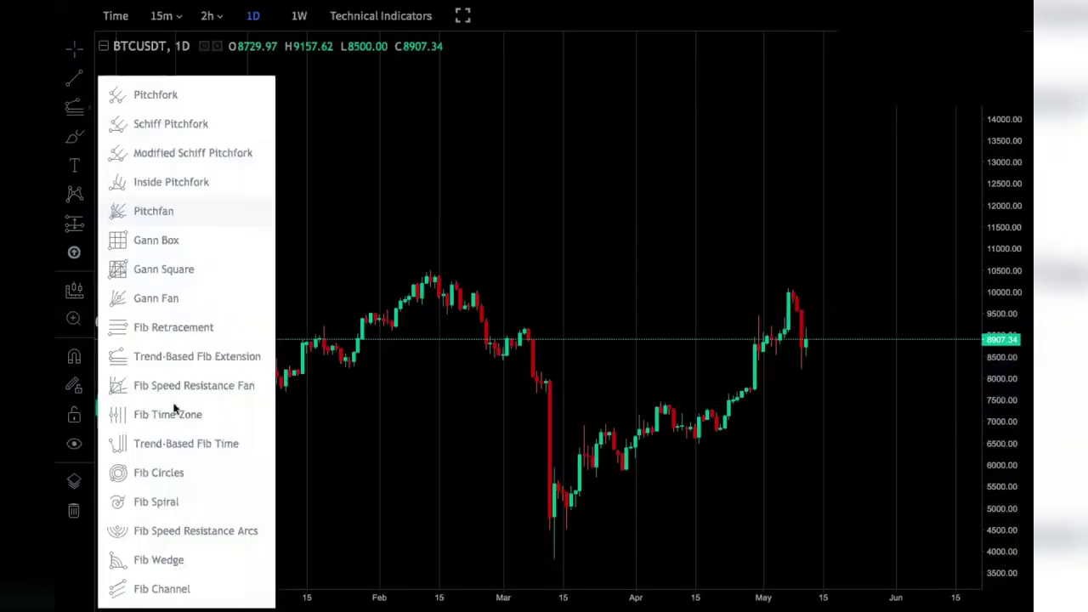
left_click(183, 357)
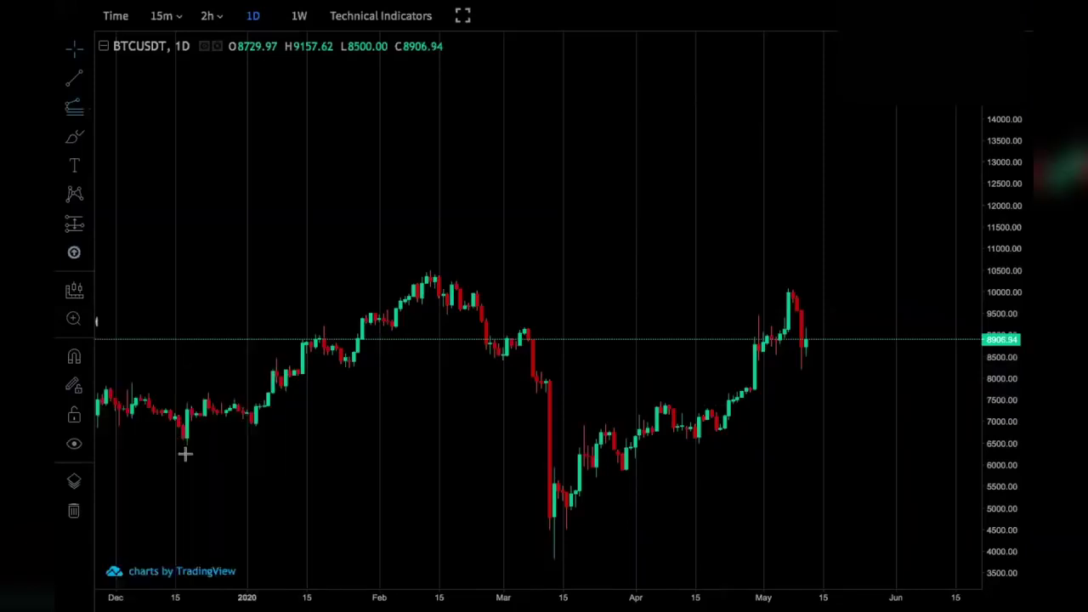
scroll(184, 455, "down", 3)
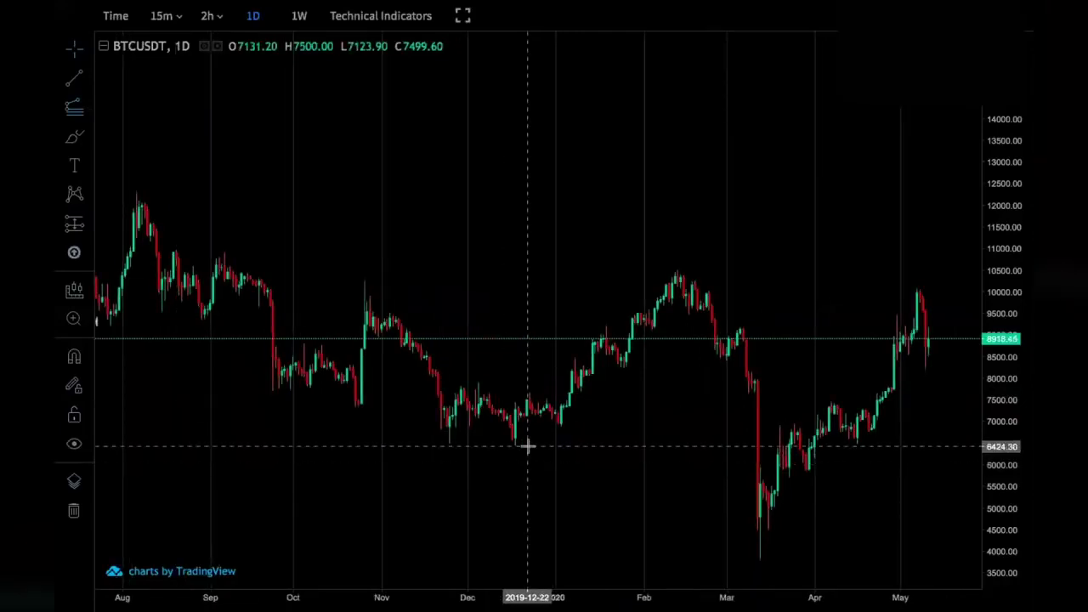
left_click(527, 445)
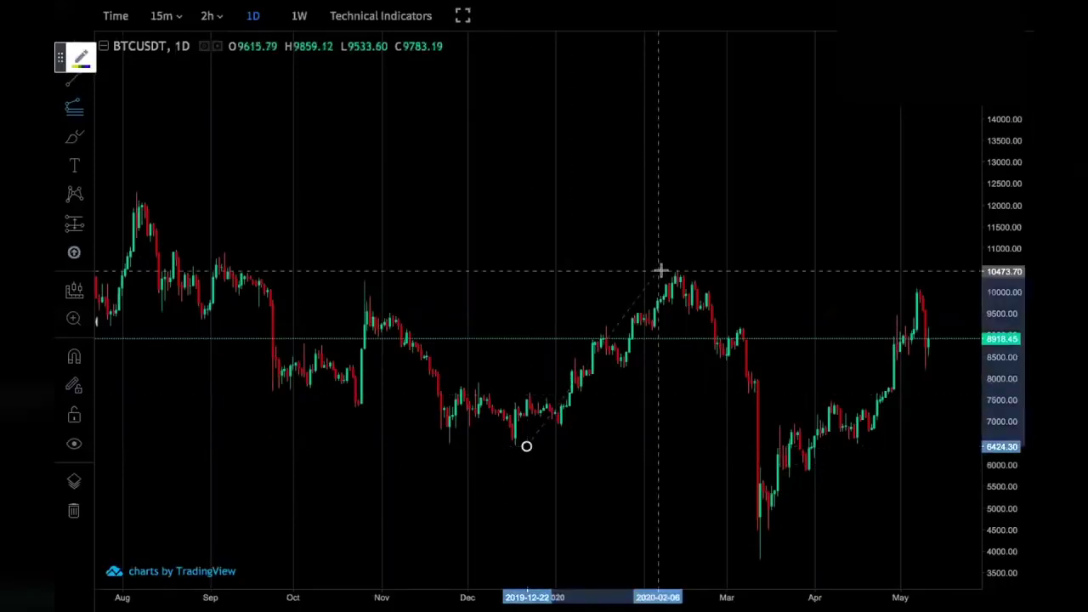
left_click(661, 270)
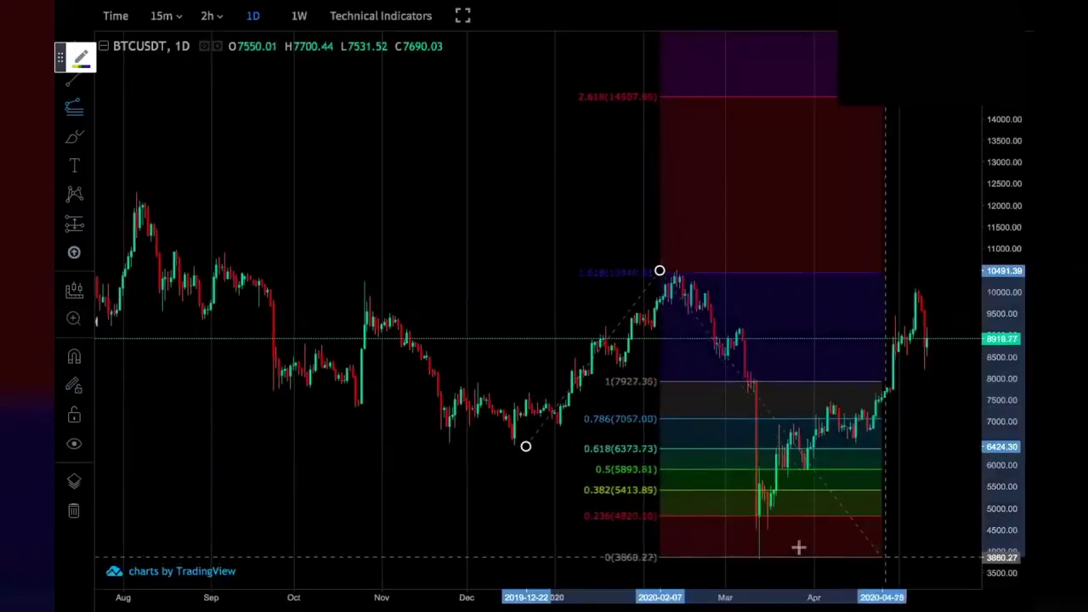
scroll(799, 546, "down", 2)
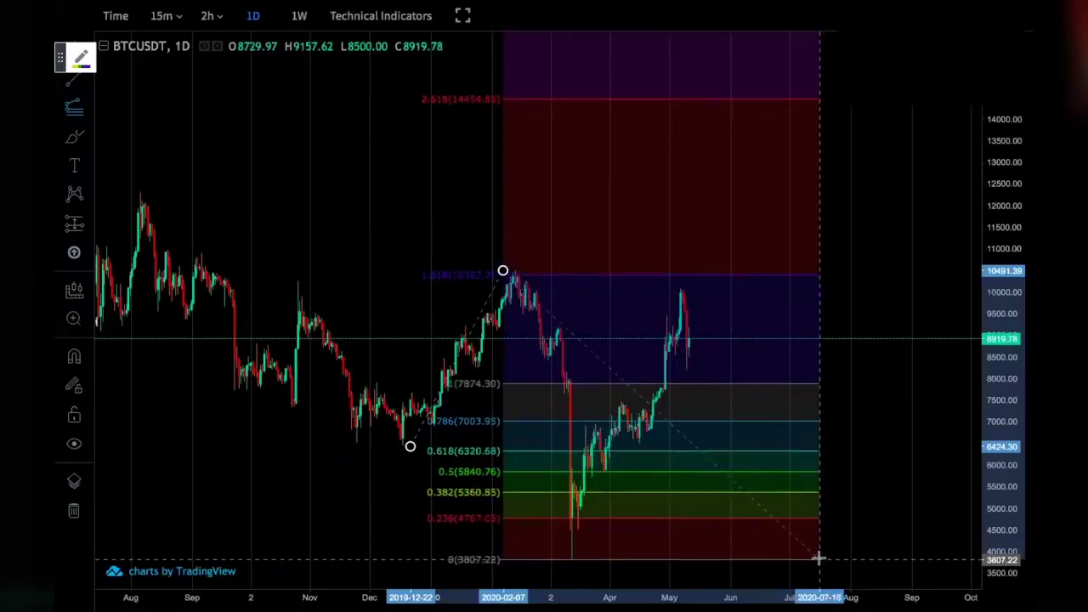
left_click(818, 558)
left_click(863, 482)
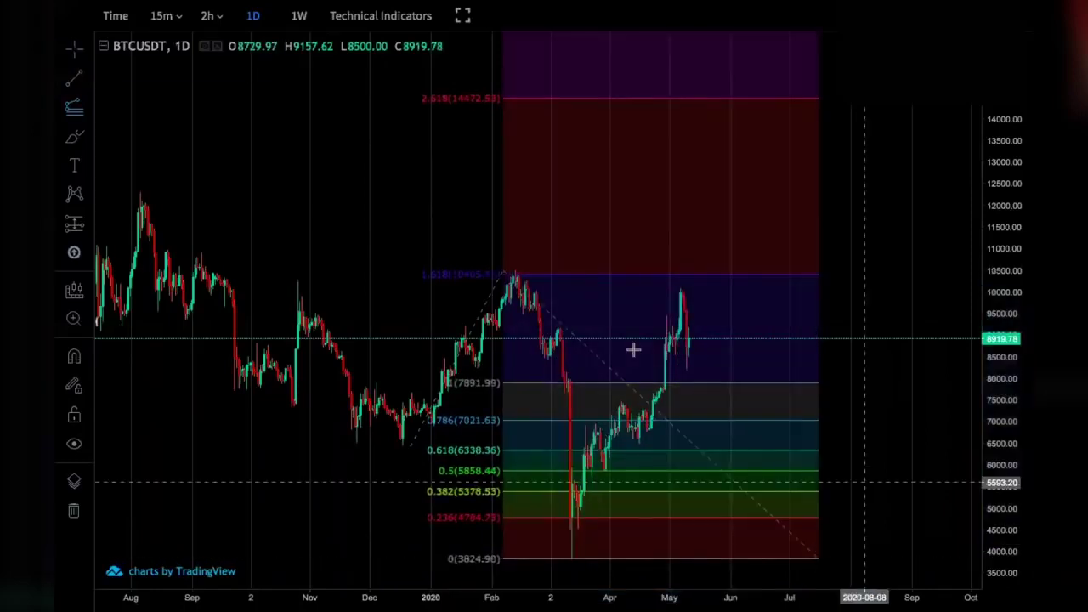
- Examine how the candles after the mid-March low react at the extension levels, checking the marked support and resistance arrows
scroll(633, 350, "up", 3)
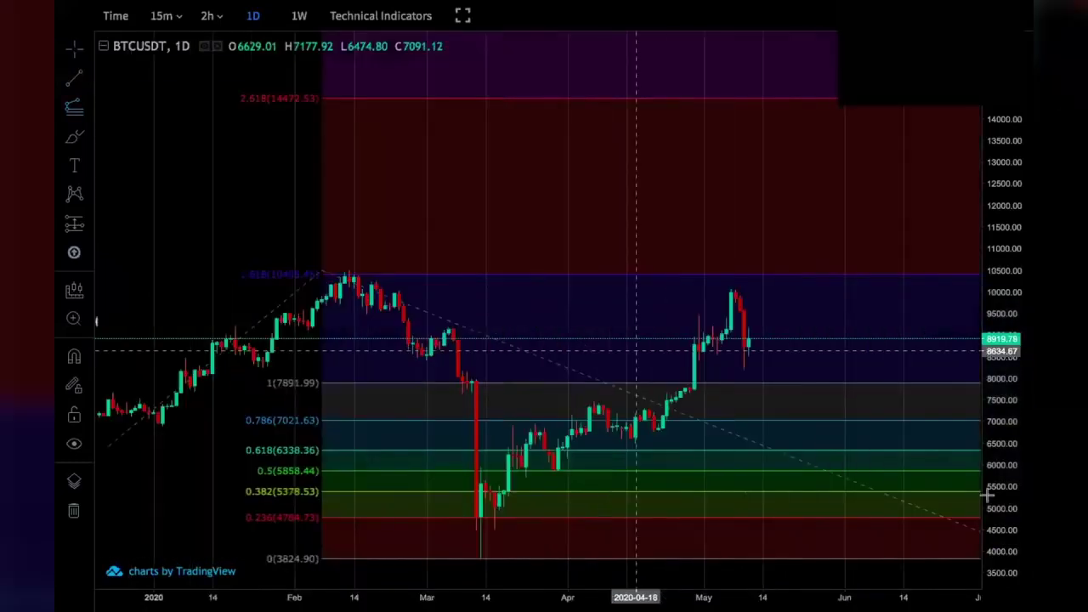
scroll(810, 510, "down", 1)
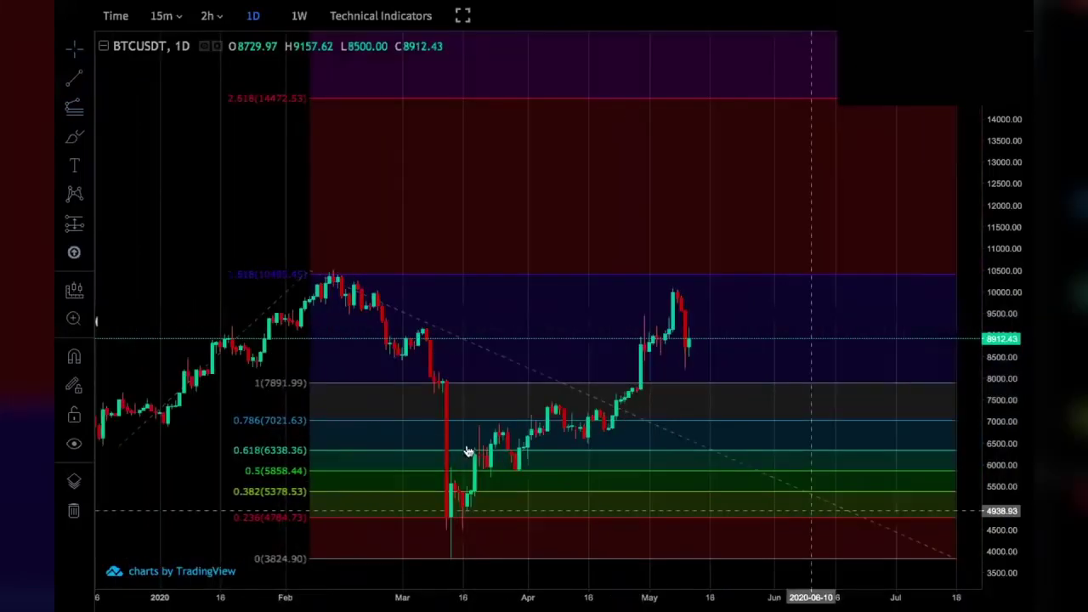
left_click(469, 514)
left_click(468, 509)
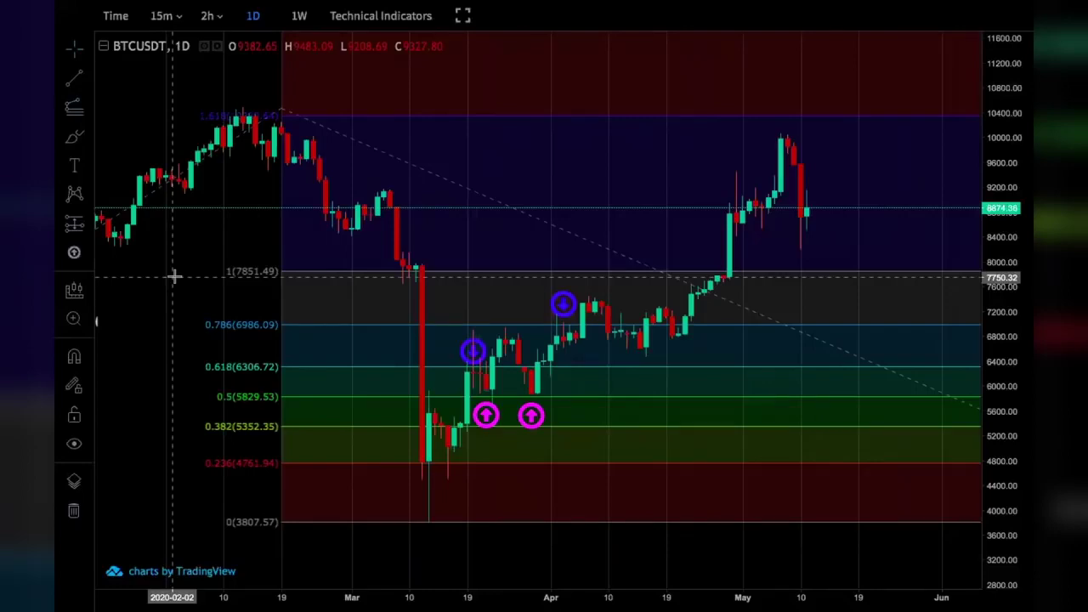
left_click(486, 416)
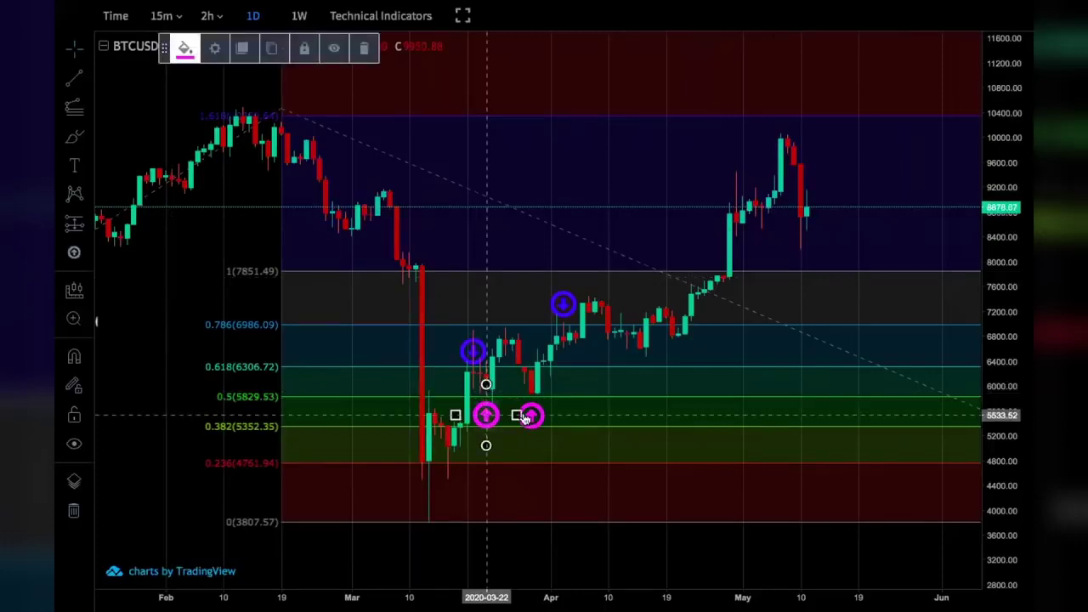
left_click(473, 351)
left_click(566, 306)
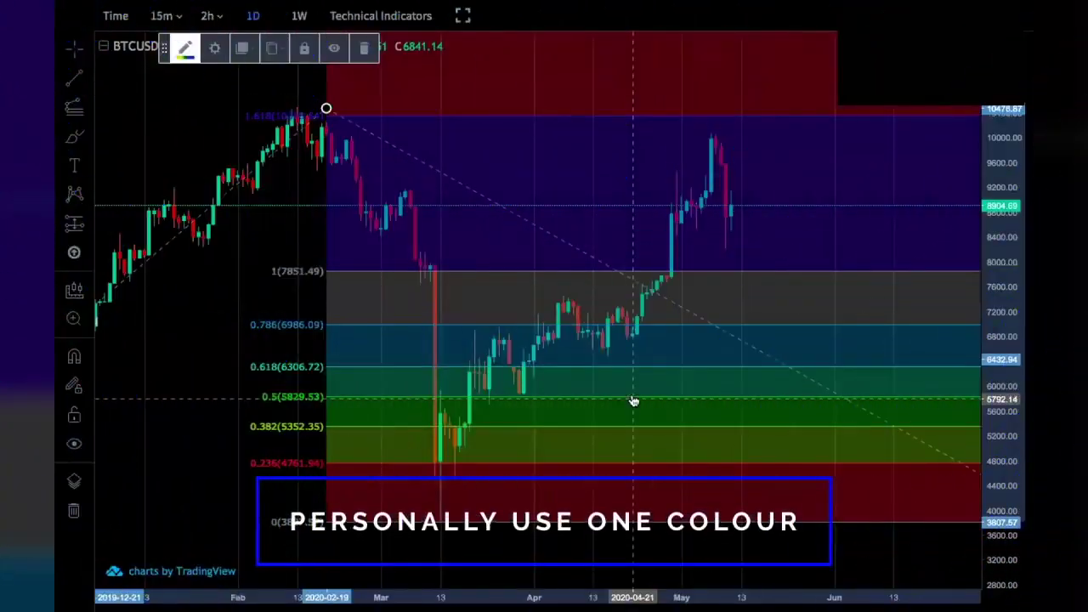
- Set the extension's 0.5 level to magenta, and apply white as the single colour for the trend line and all levels
double_click(634, 402)
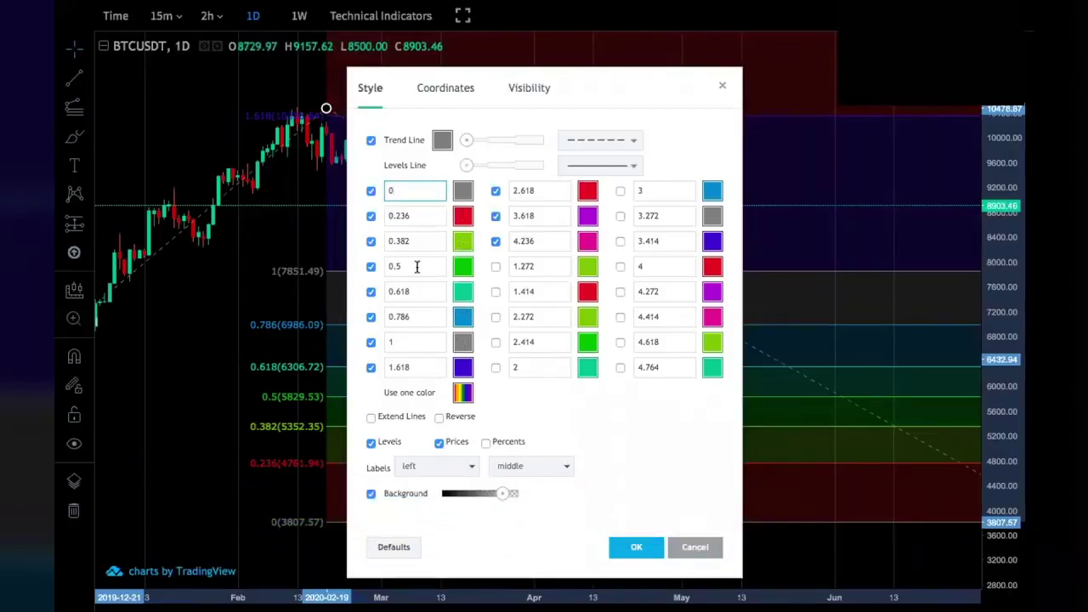
left_click(462, 268)
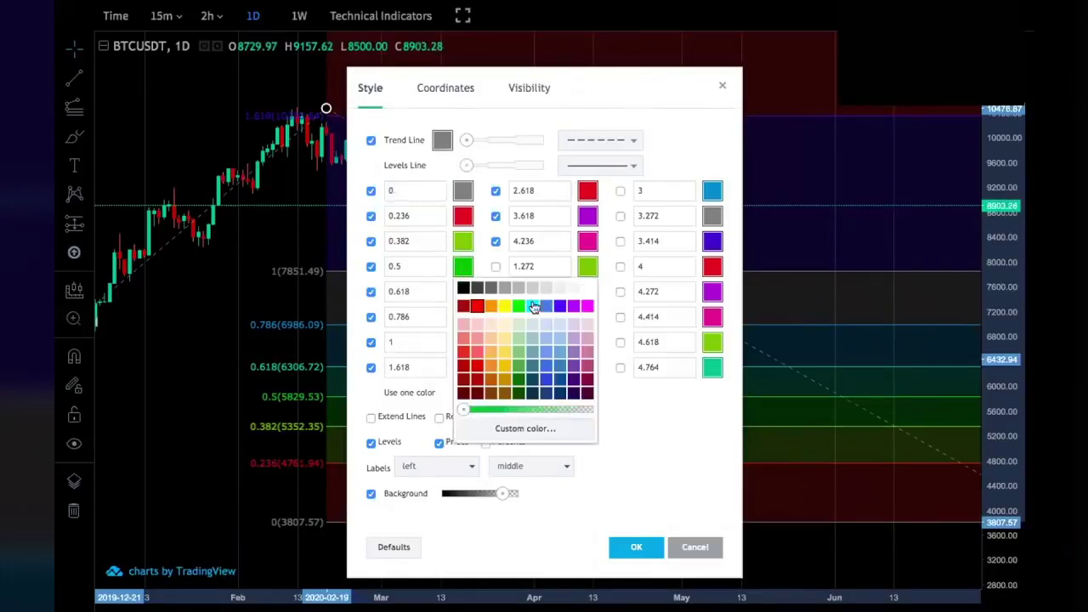
left_click(587, 308)
left_click_drag(586, 88, 768, 85)
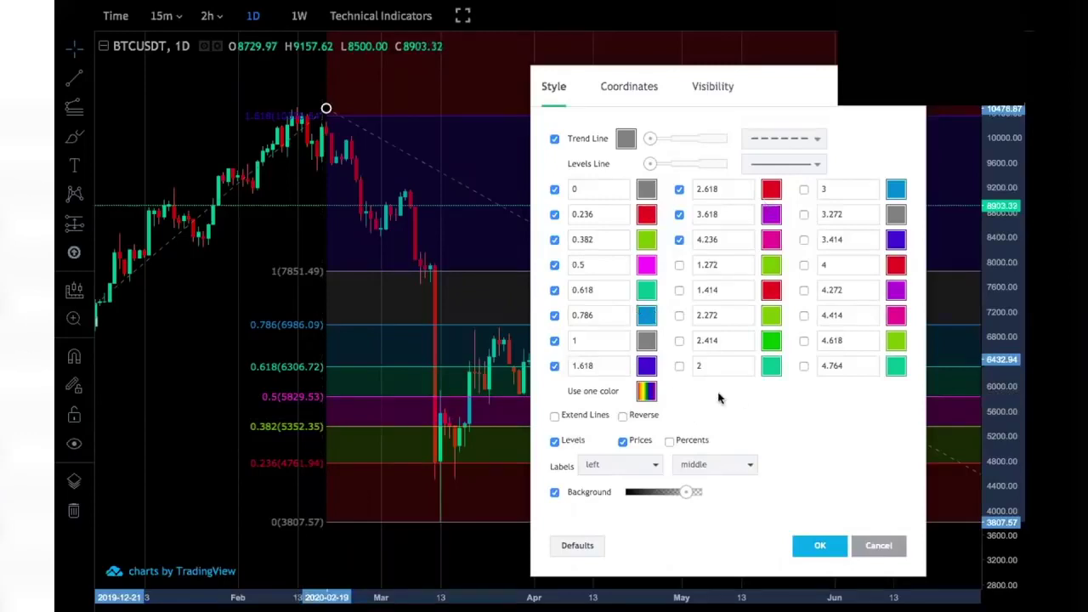
left_click(648, 393)
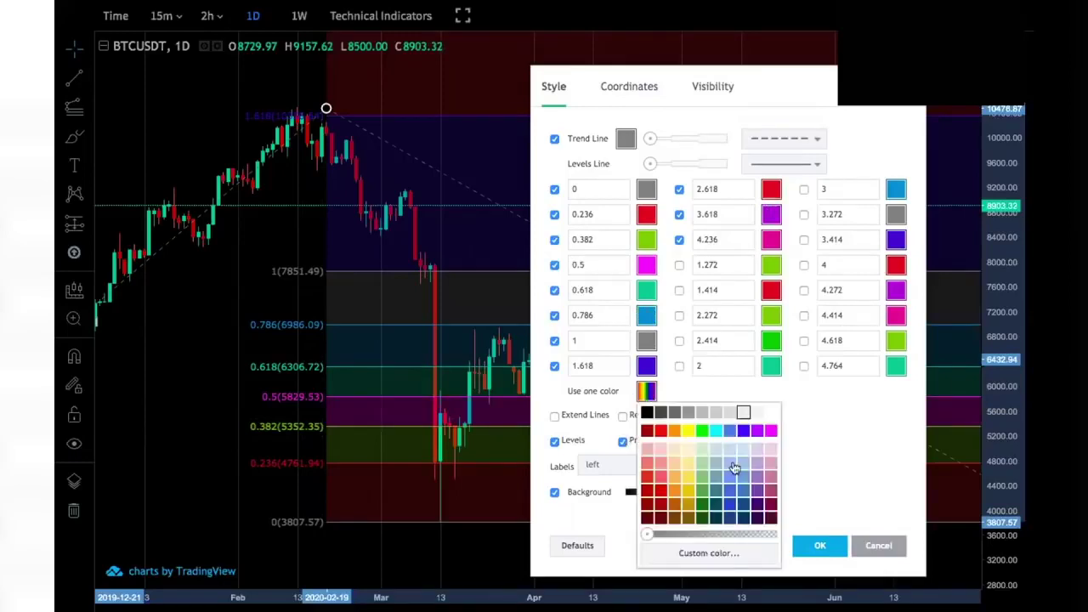
left_click(770, 414)
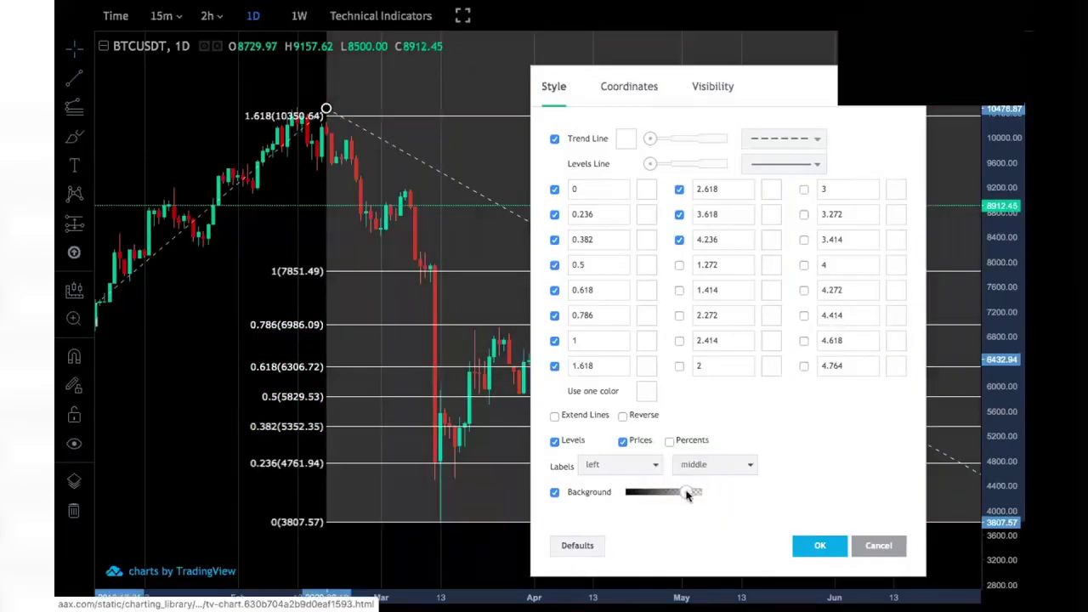
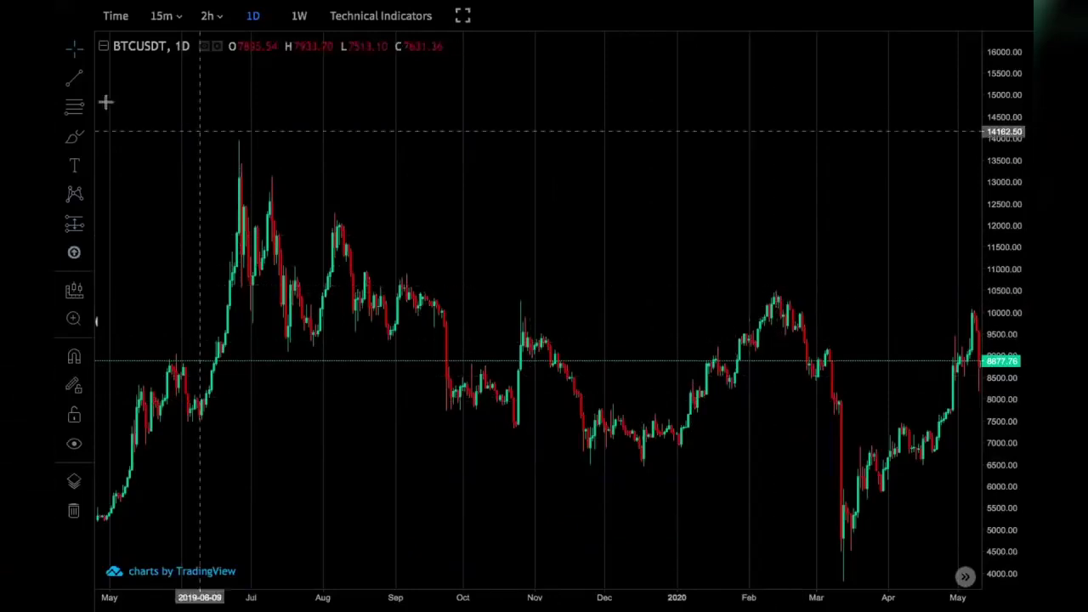
- Draw a Fib Retracement from the late June 2019 high at about 13969 to about 6439 on 22 March 2020
left_click(76, 110)
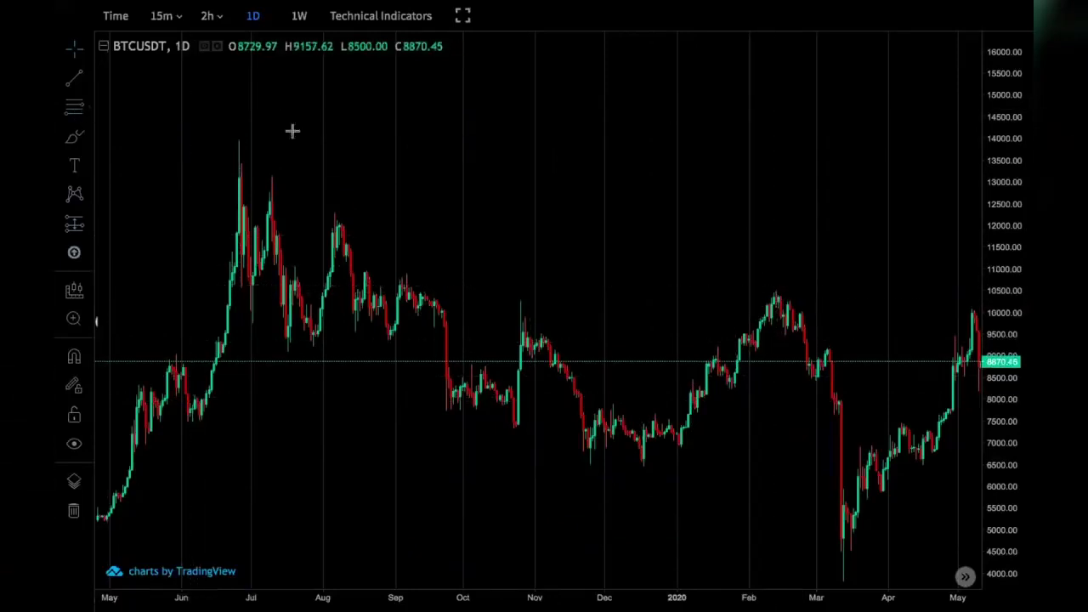
left_click(246, 139)
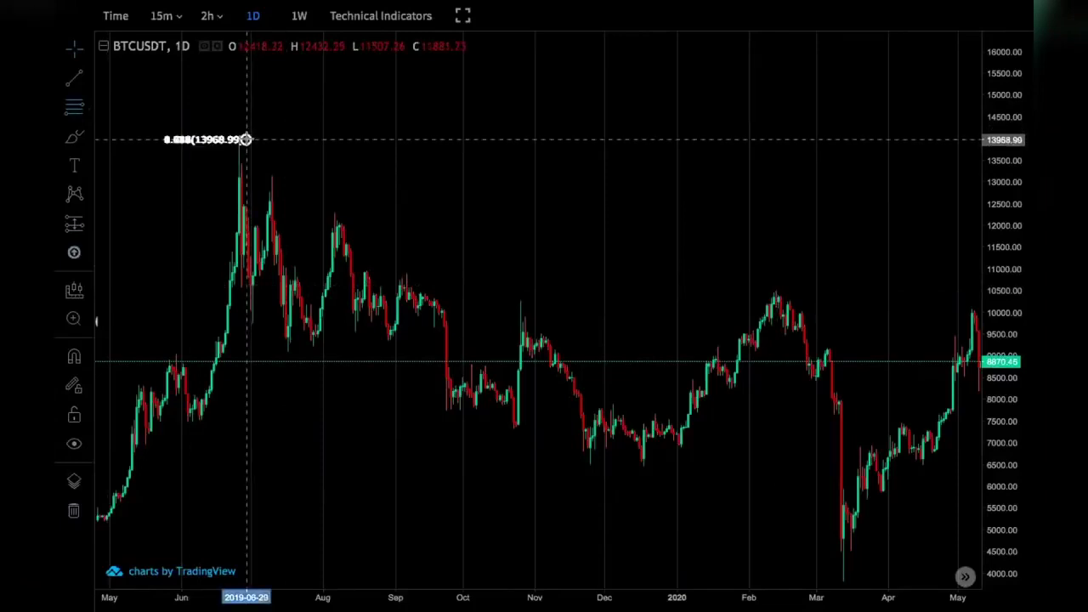
left_click(519, 308)
mouse_move(518, 309)
left_mouse_down()
mouse_move(777, 470)
mouse_move(825, 457)
mouse_move(864, 467)
left_mouse_up()
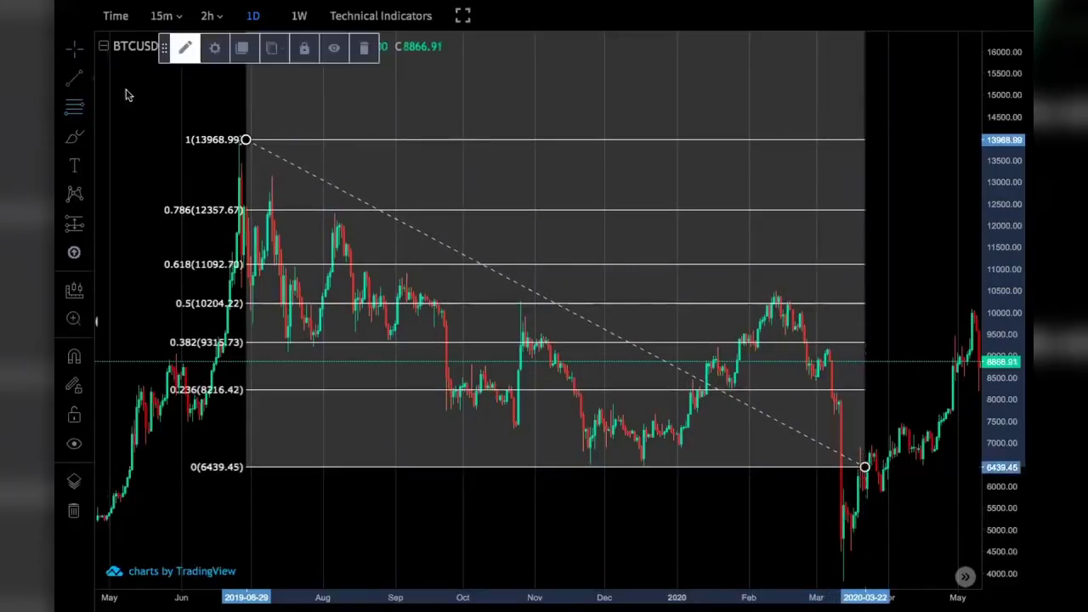
- Place a vertical line at the mid-December 2019 low
left_click(89, 83)
left_click(140, 192)
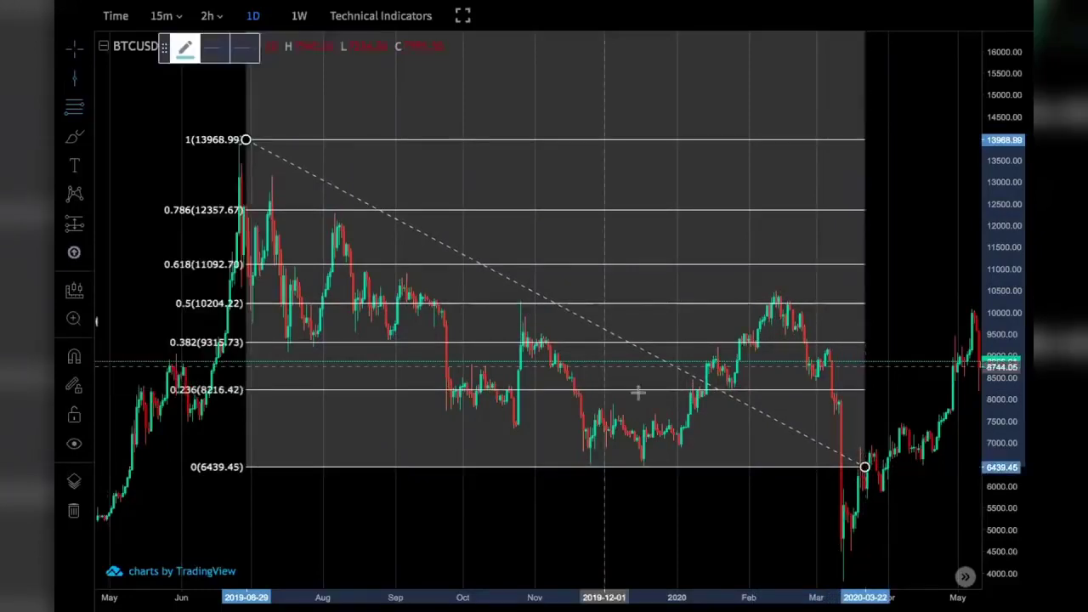
left_click(639, 394)
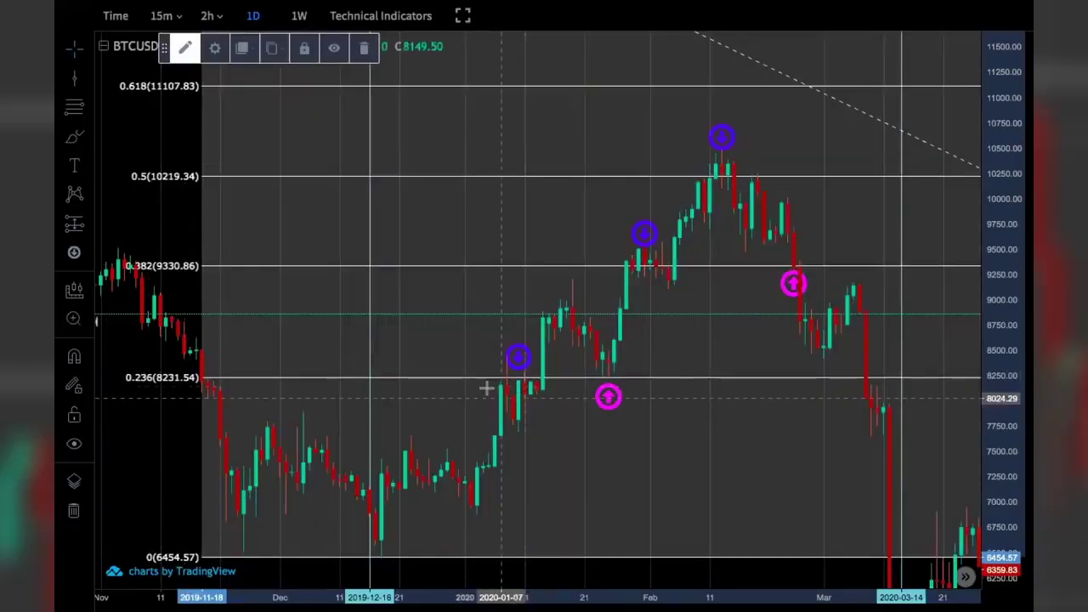
- Examine the marked price reactions at the 0.236, 0.382 and 0.5 retracement levels between December 2019 and March 2020
left_click(549, 379)
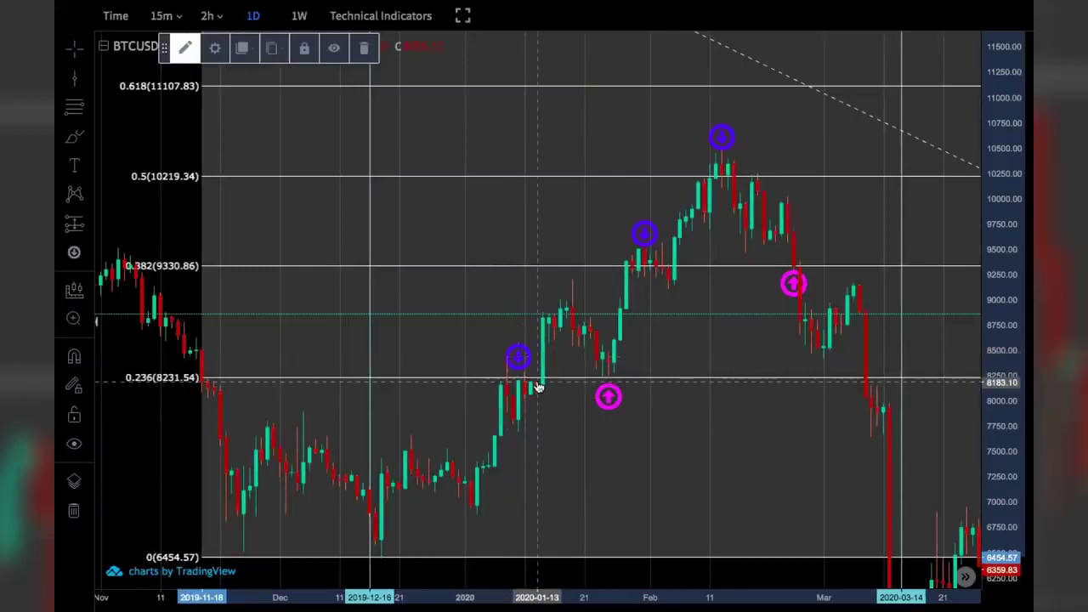
left_click(376, 561)
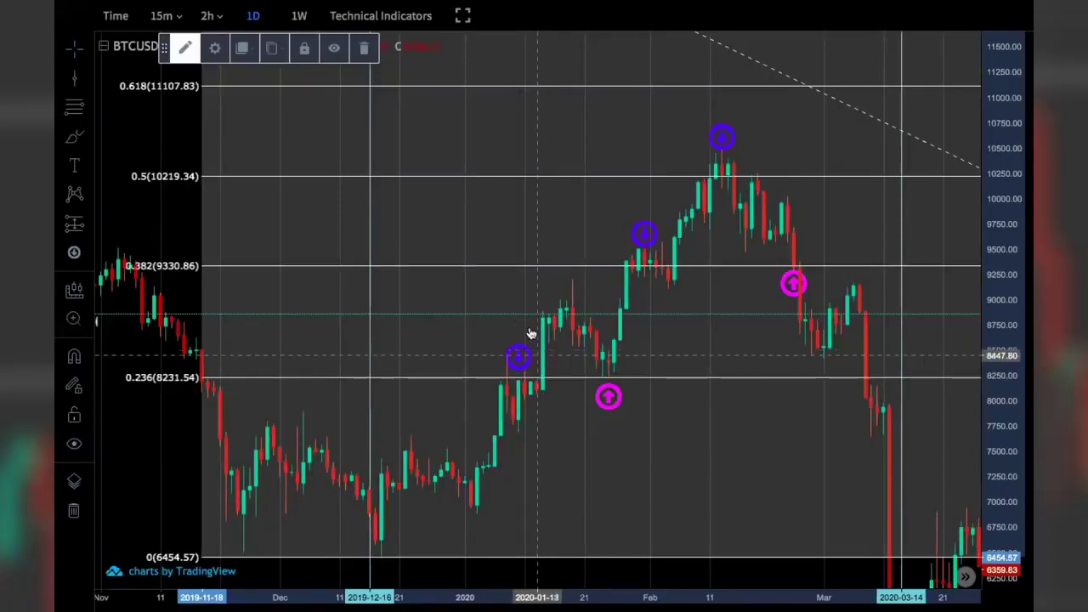
left_click(607, 388)
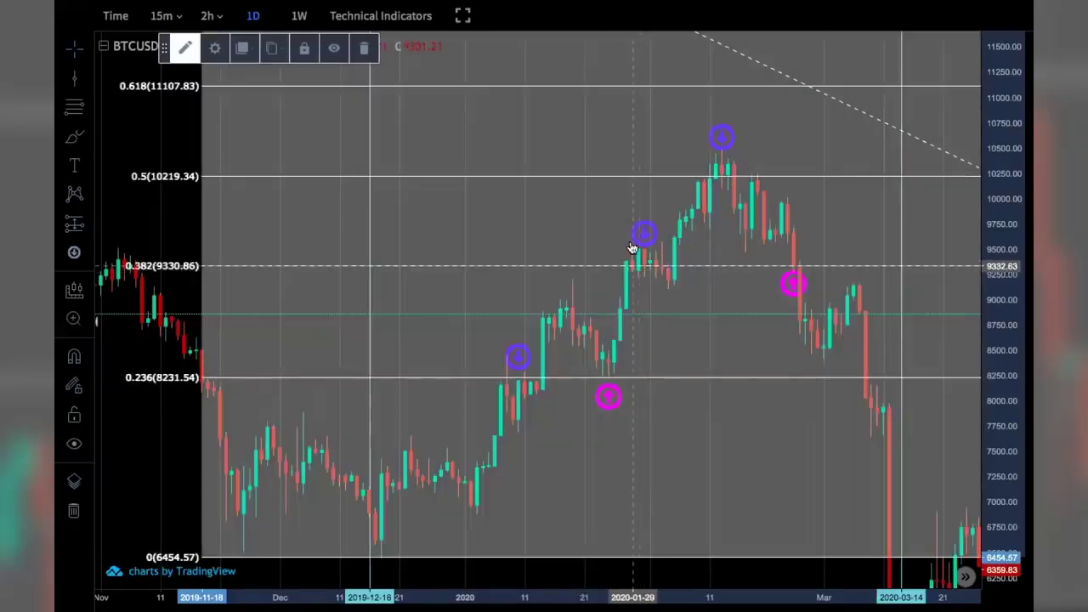
left_click(643, 232)
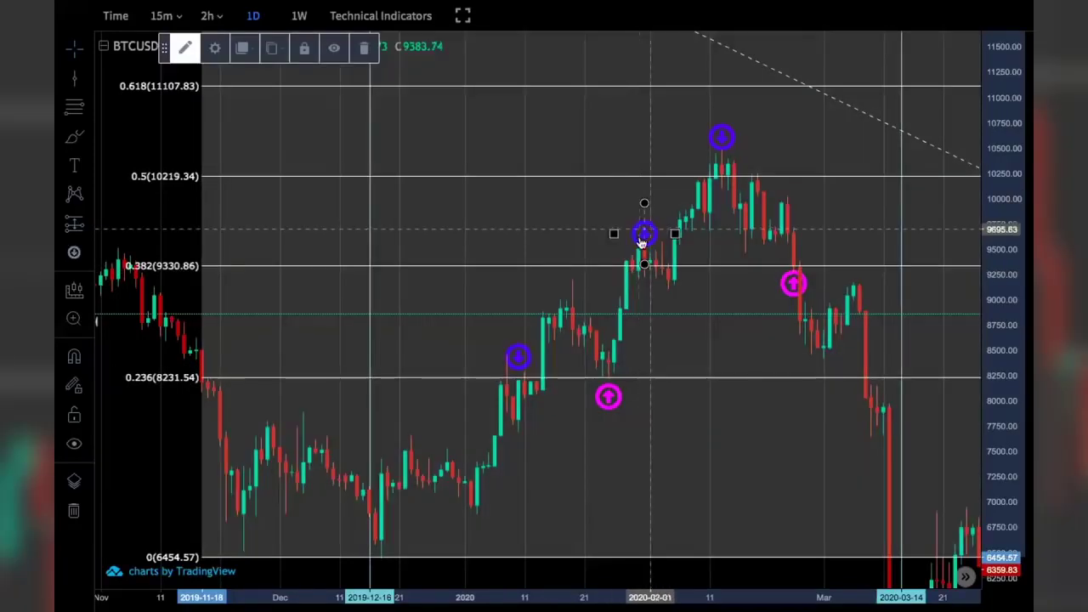
left_click(661, 281)
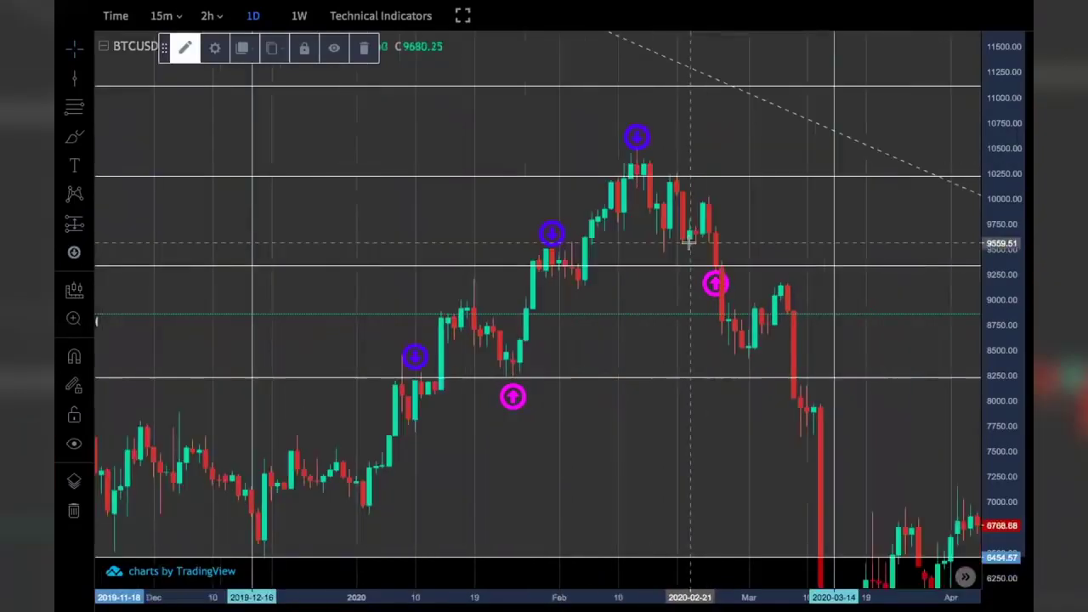
scroll(689, 242, "right", 3)
scroll(771, 281, "down", 2)
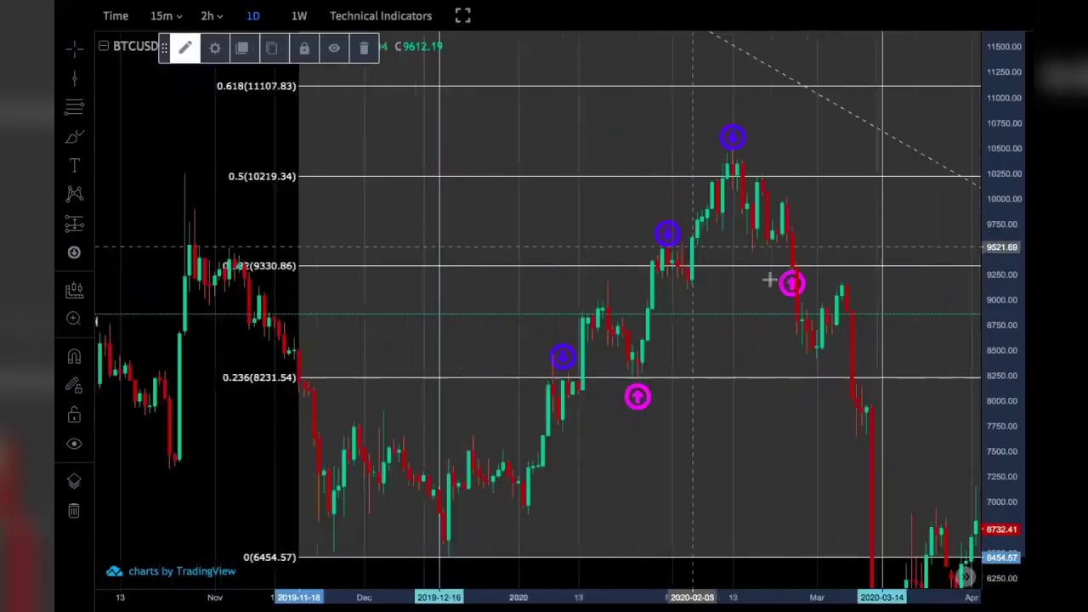
left_click(787, 290)
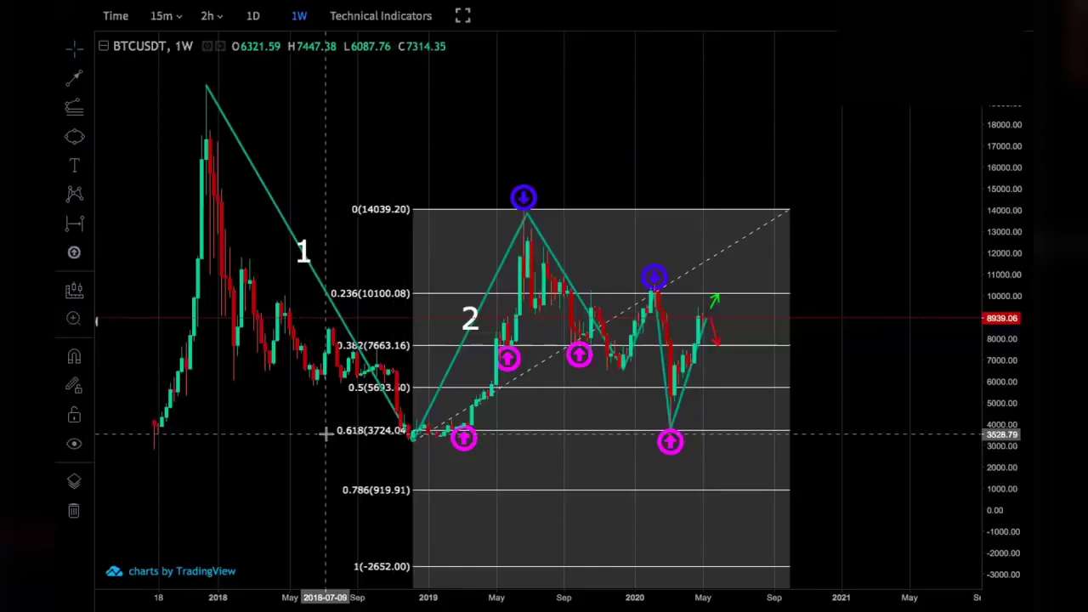
- Examine the weekly chart's marked support and resistance arrows at the 0, 0.236, 0.382 and 0.618 retracement levels
scroll(324, 434, "up", 2)
scroll(324, 433, "up", 2)
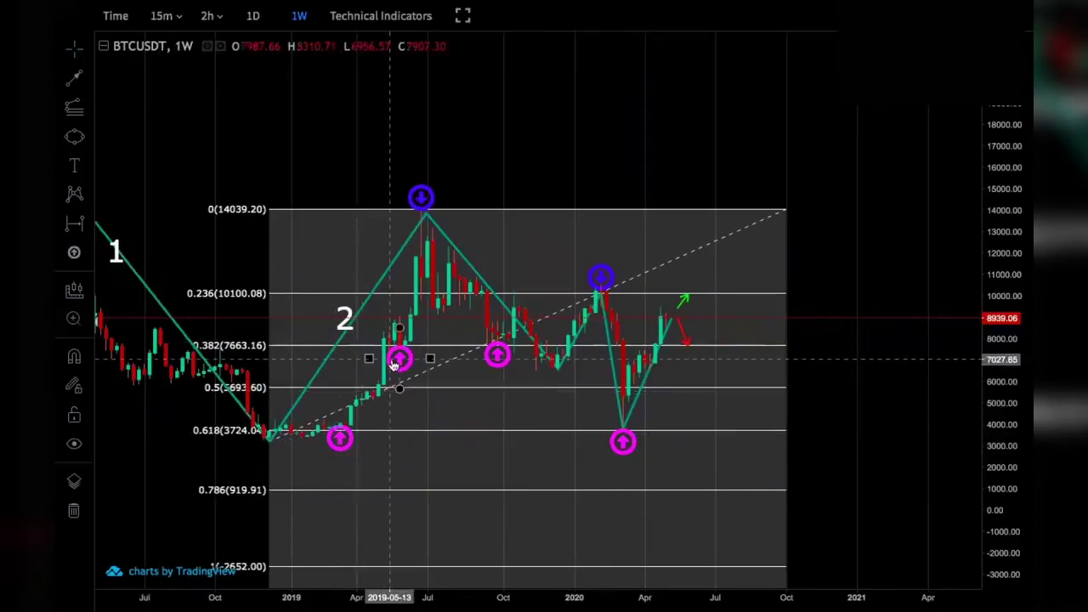
left_click(619, 442)
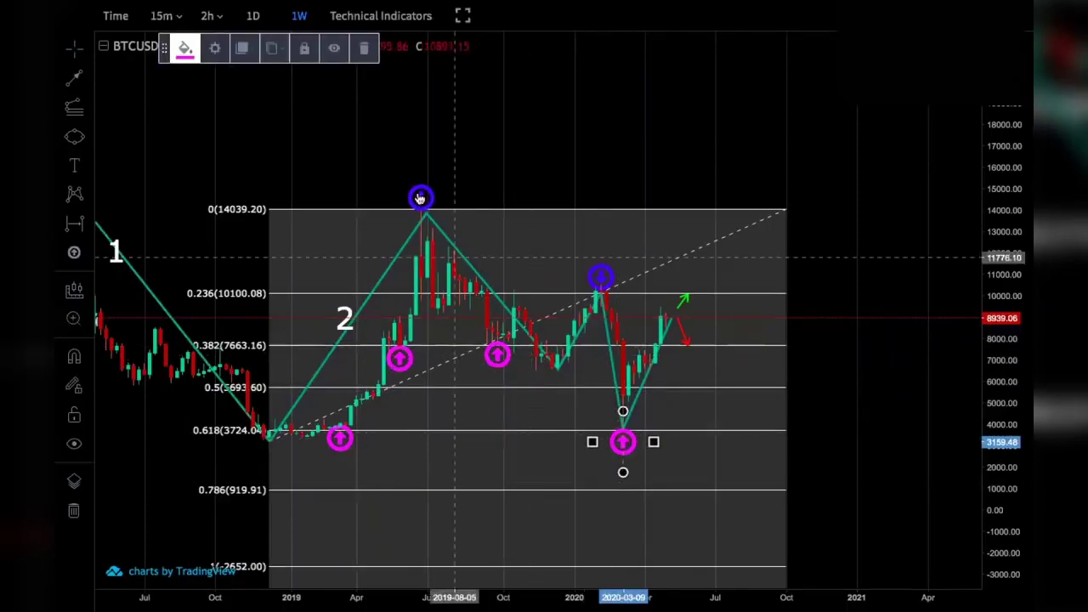
left_click(420, 198)
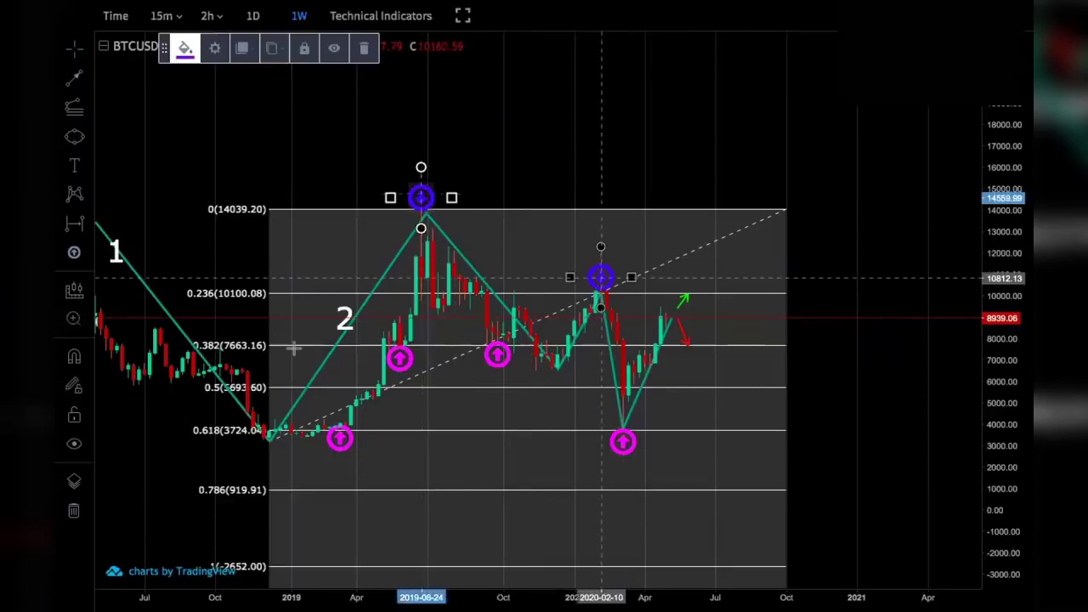
left_click(601, 278)
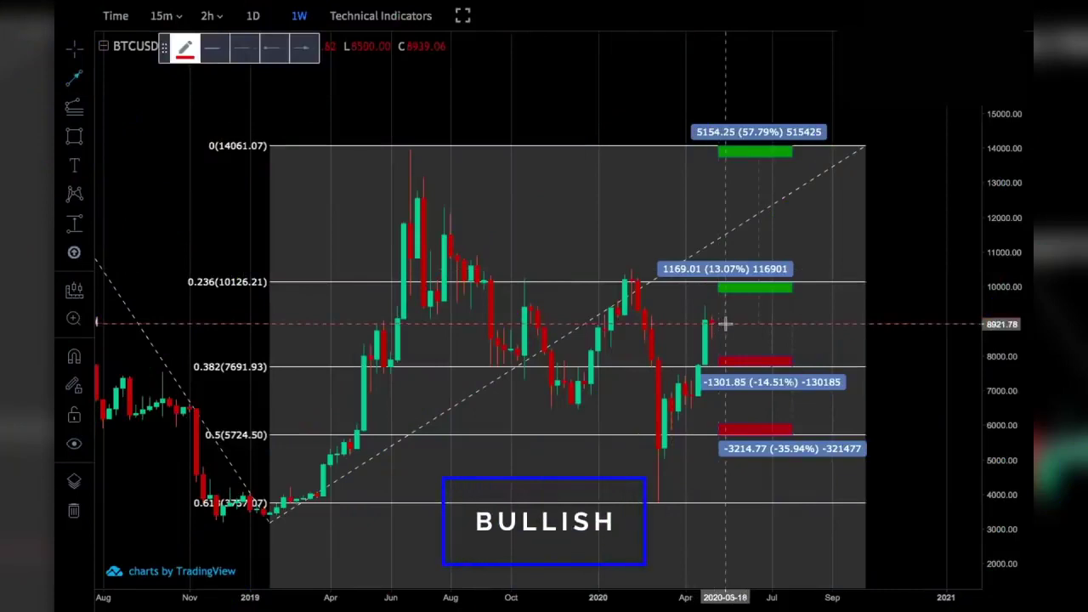
- Draw a red bullish arrow from about 8922 on 18 May 2020 up to the 0.236 level at about 10093 on 22 June 2020
left_click(725, 323)
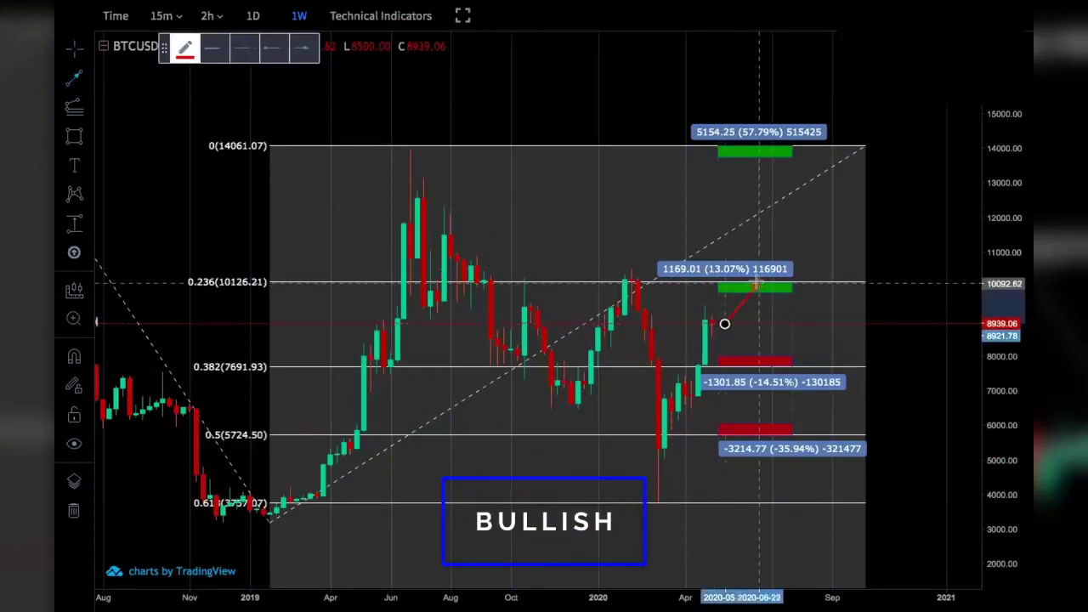
left_click(757, 284)
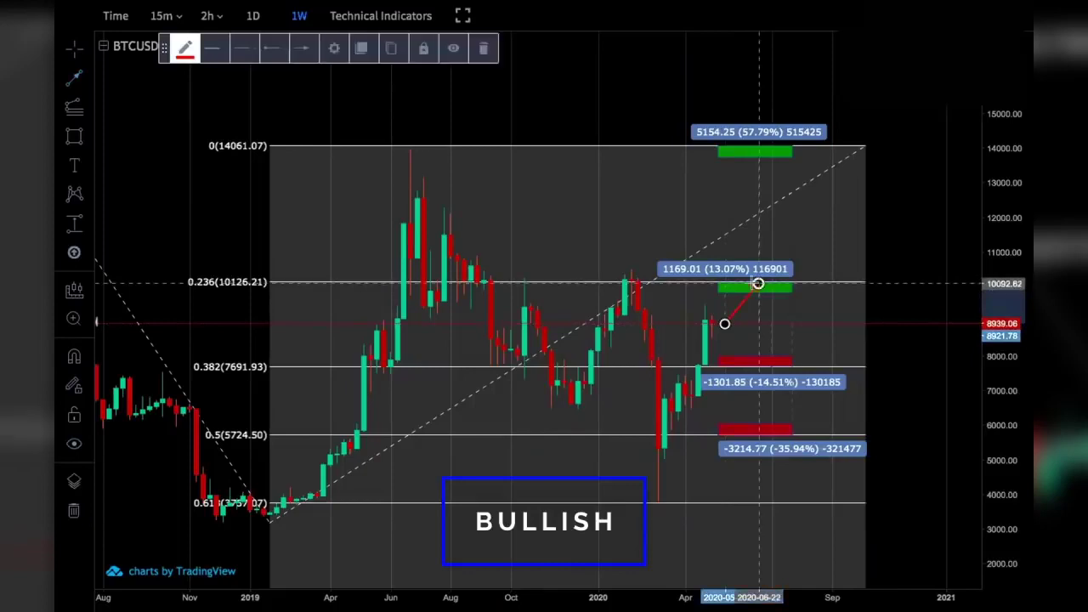
key("Right")
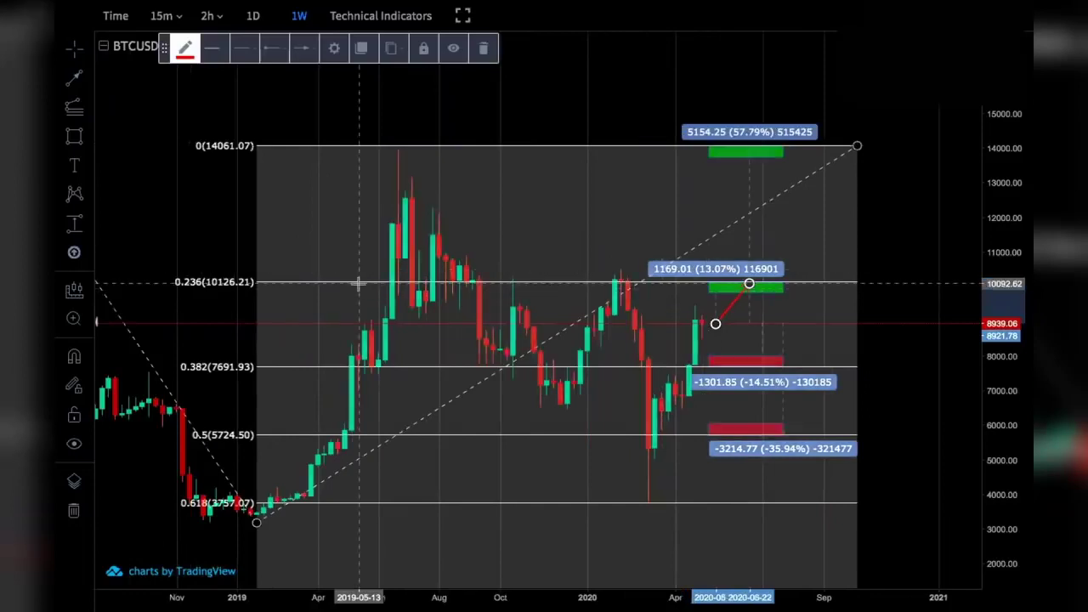
scroll(913, 281, "up", 2)
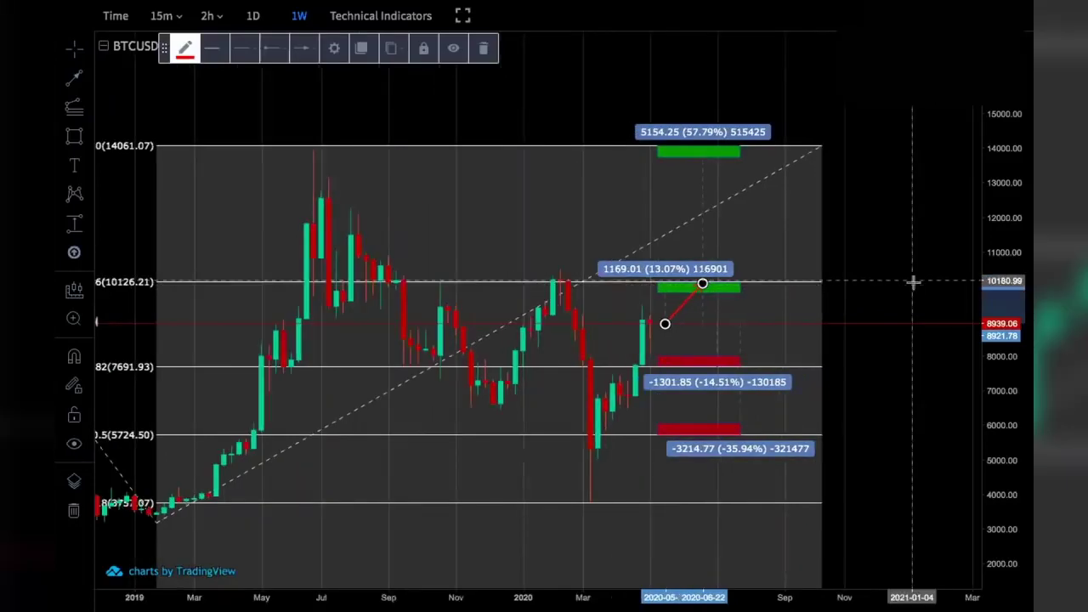
left_click(605, 291)
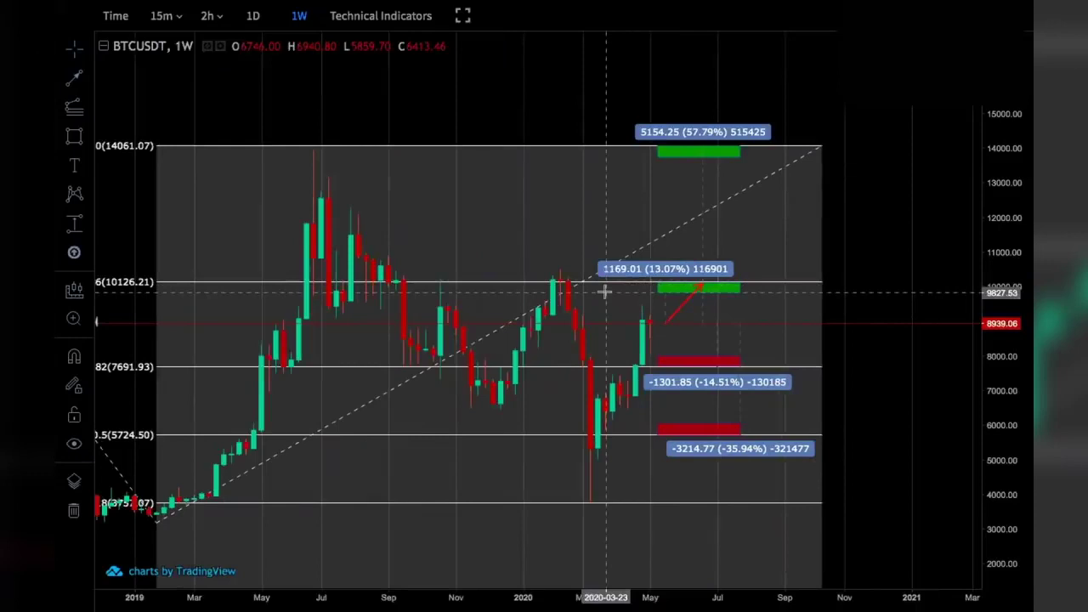
- Draw a second bullish arrow from the 0.236 level at about 10137 in July 2020 to the 0 level at about 14069 on 24 August 2020
left_click(74, 79)
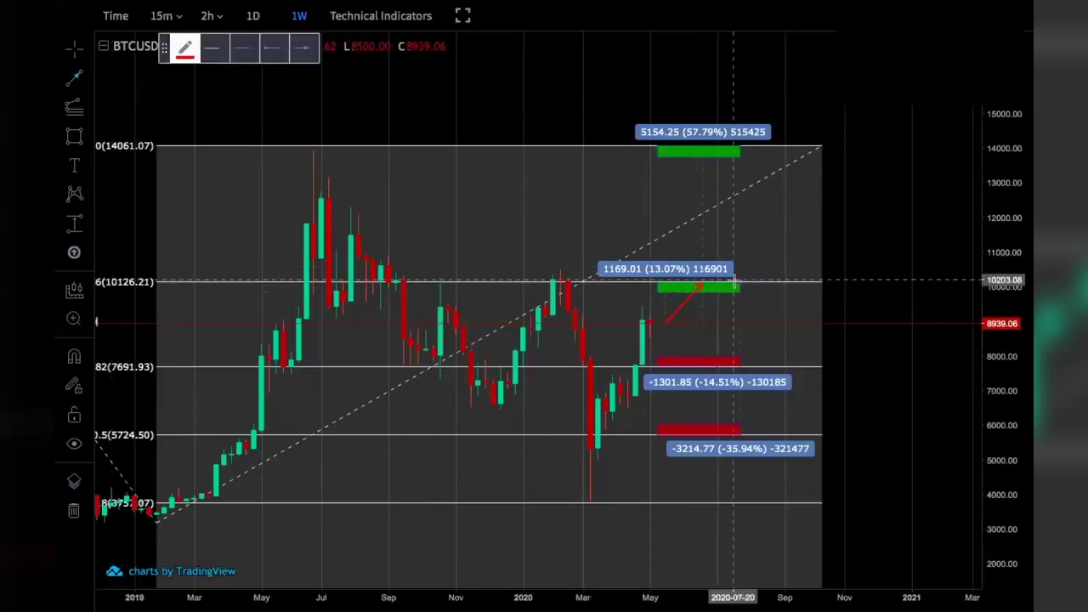
left_click(734, 283)
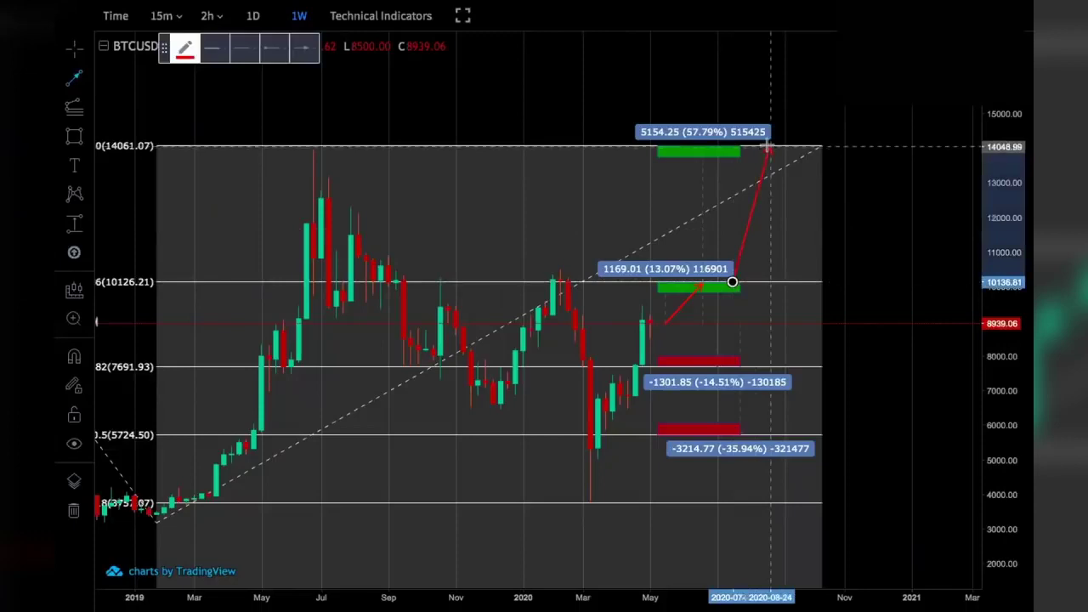
left_click(768, 146)
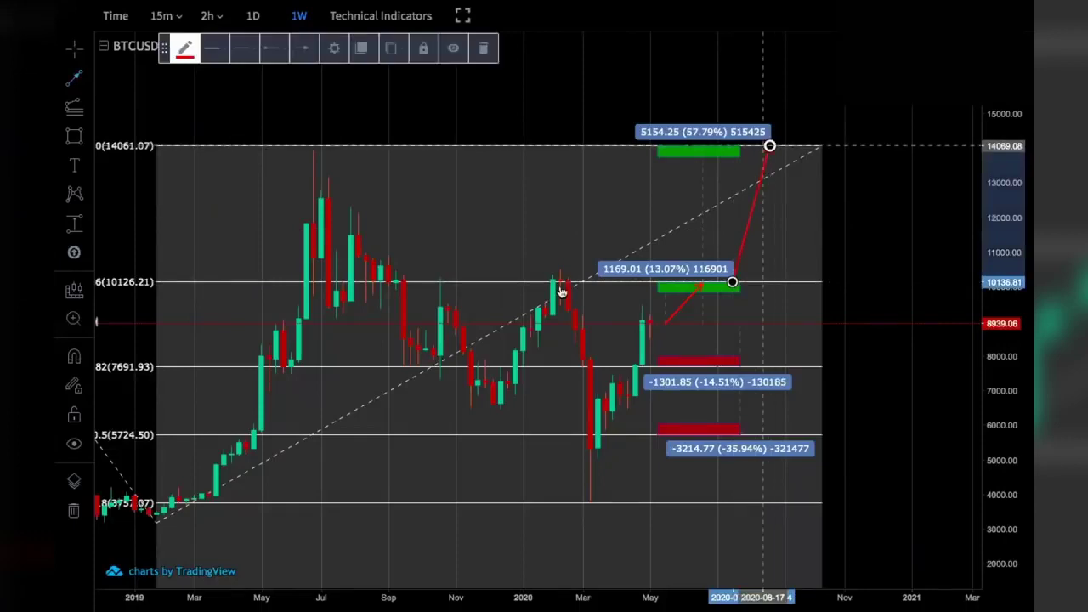
scroll(561, 291, "down", 2)
scroll(561, 291, "down", 1)
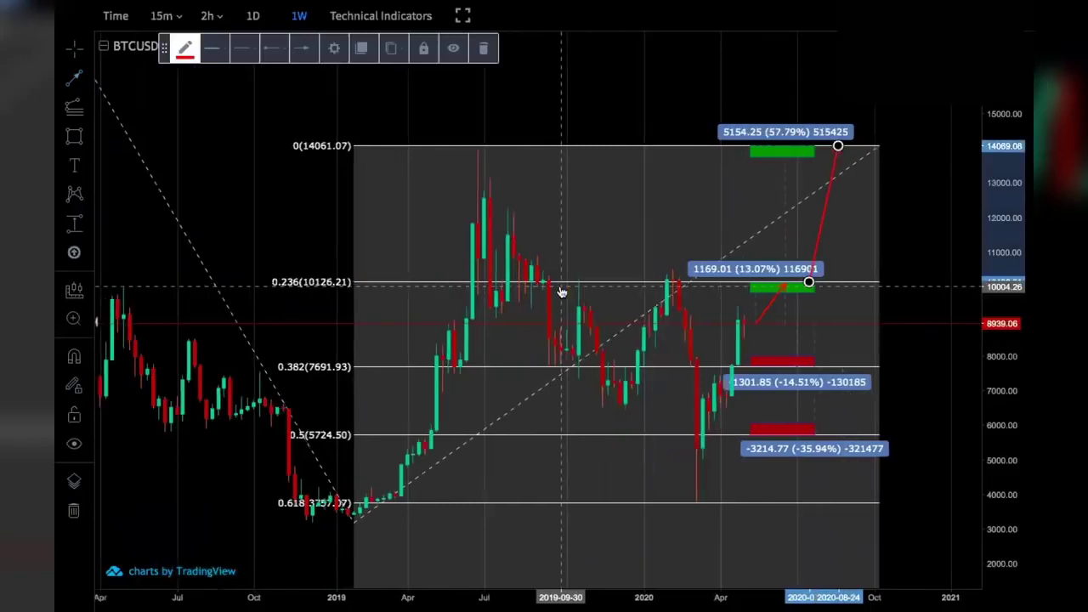
scroll(731, 255, "up", 2)
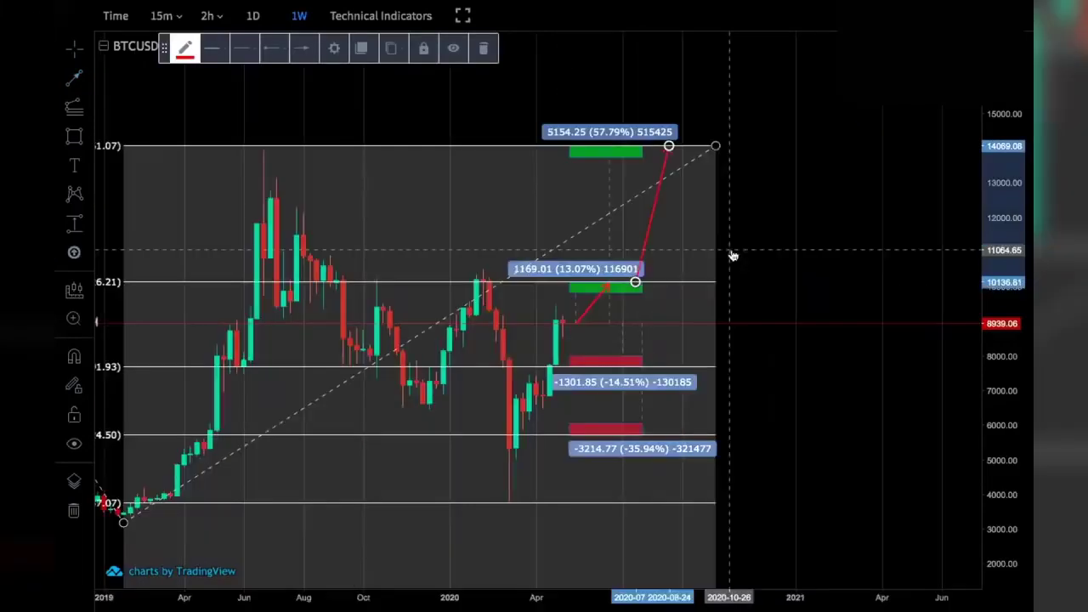
scroll(513, 155, "right", 3)
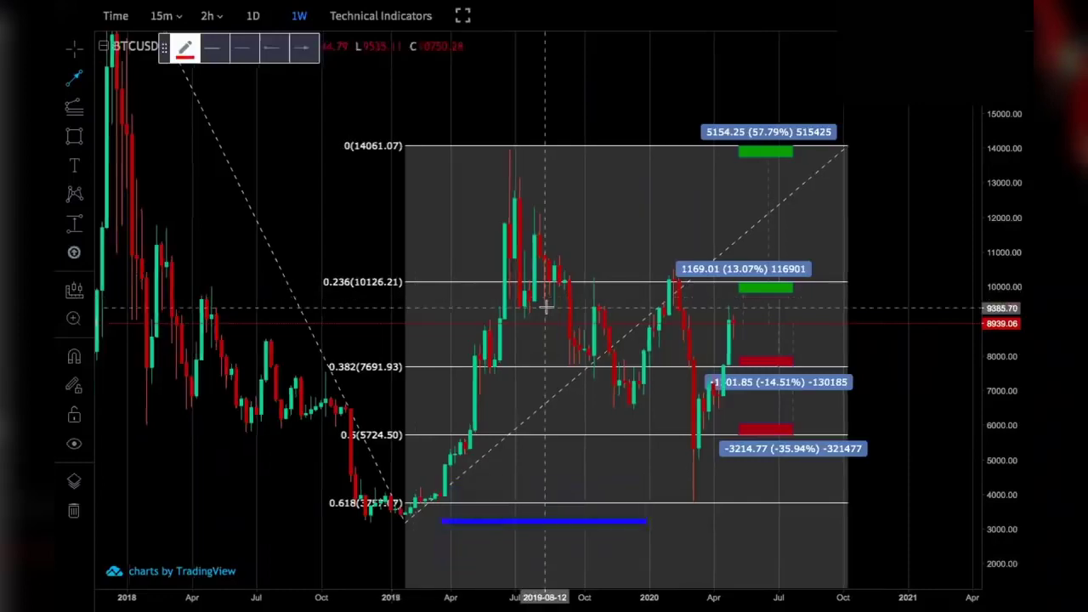
- Draw a red bearish arrow from about 8922 beside the latest candle down to the 0.382 level at about 7685 on 15 June 2020
scroll(545, 308, "up", 3)
scroll(550, 351, "up", 1)
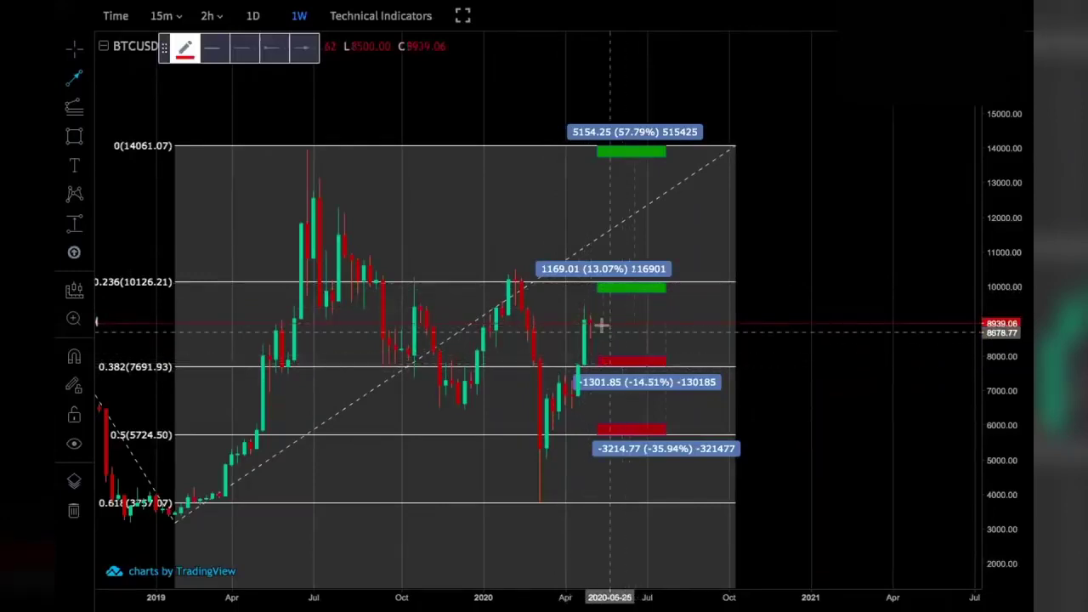
left_click(629, 367)
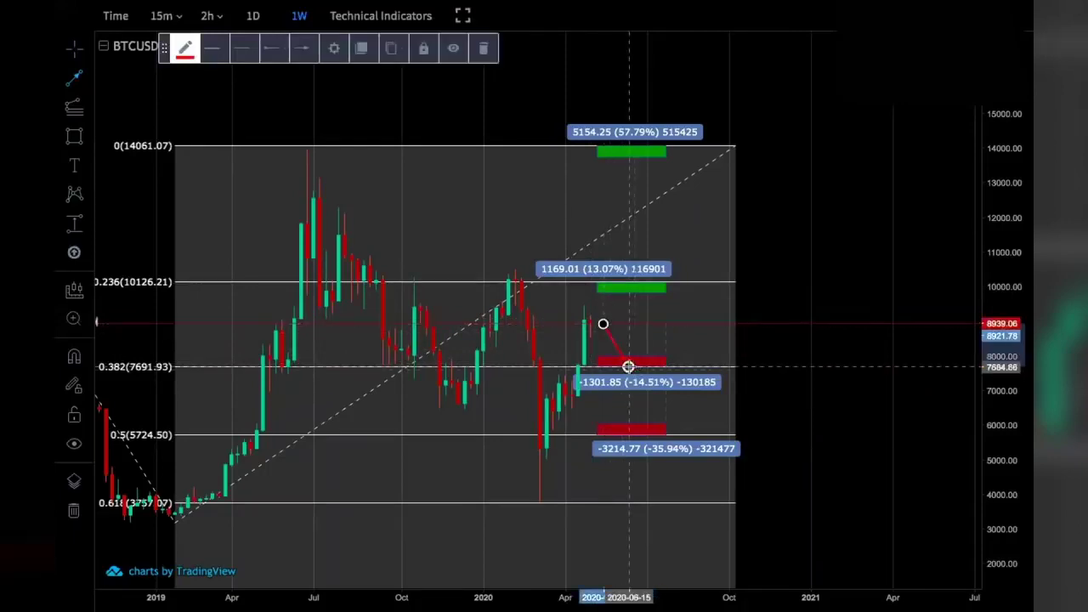
- Draw a second bearish arrow from the 0.382 level at about 7685 down to the 0.5 level at about 5763 on 6 July 2020
left_click(442, 316)
scroll(552, 370, "down", 2)
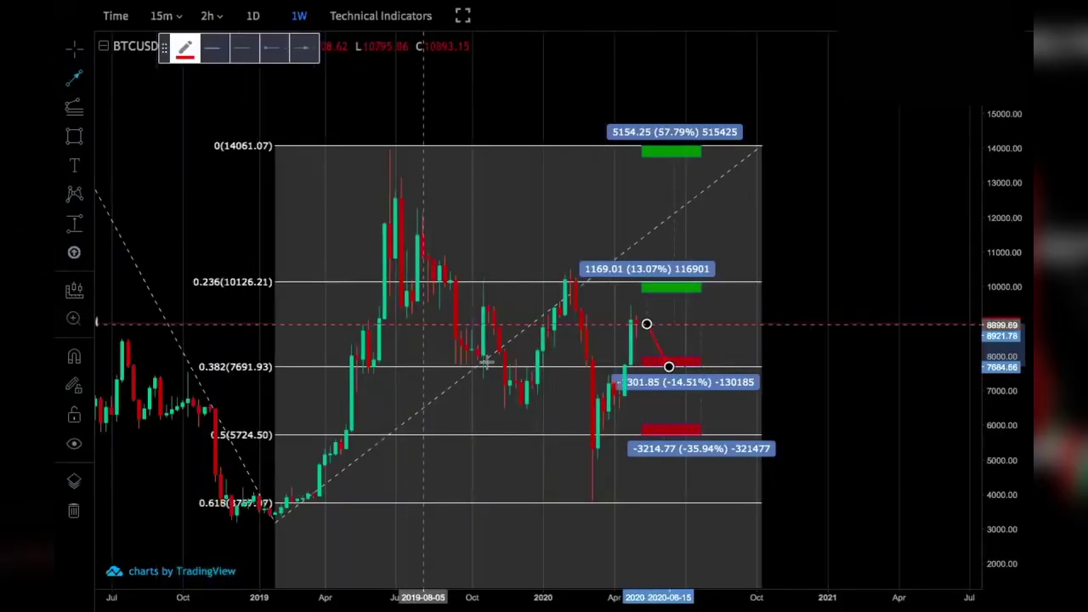
left_click(652, 367)
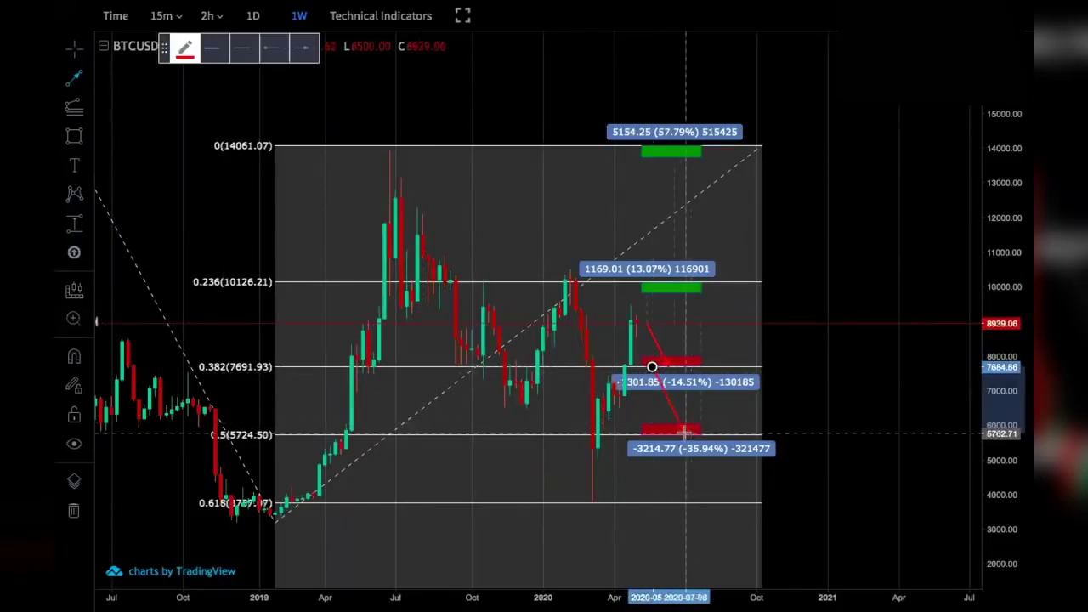
left_click(684, 432)
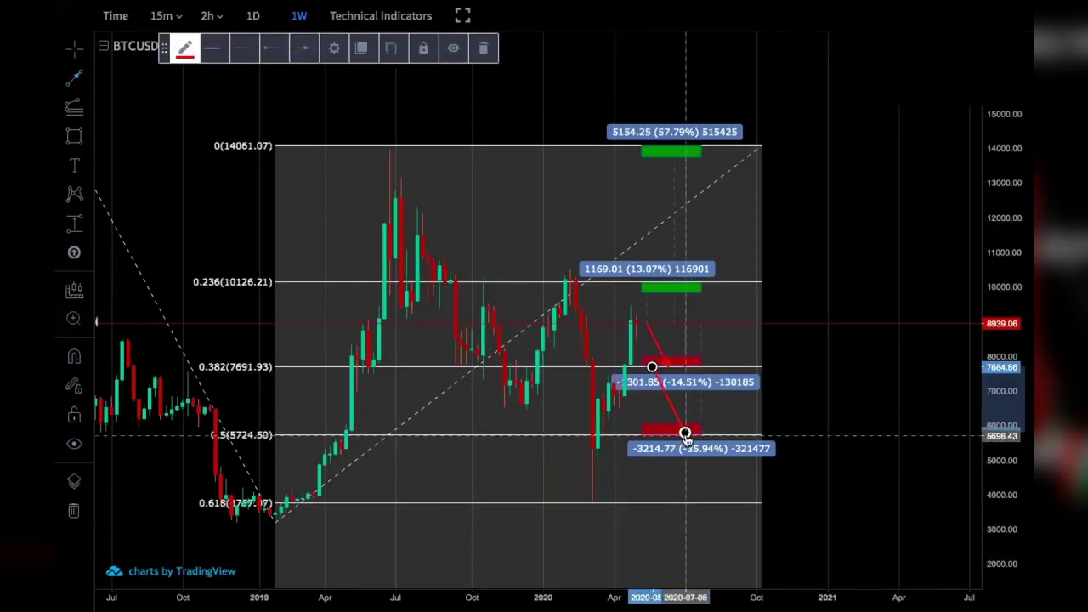